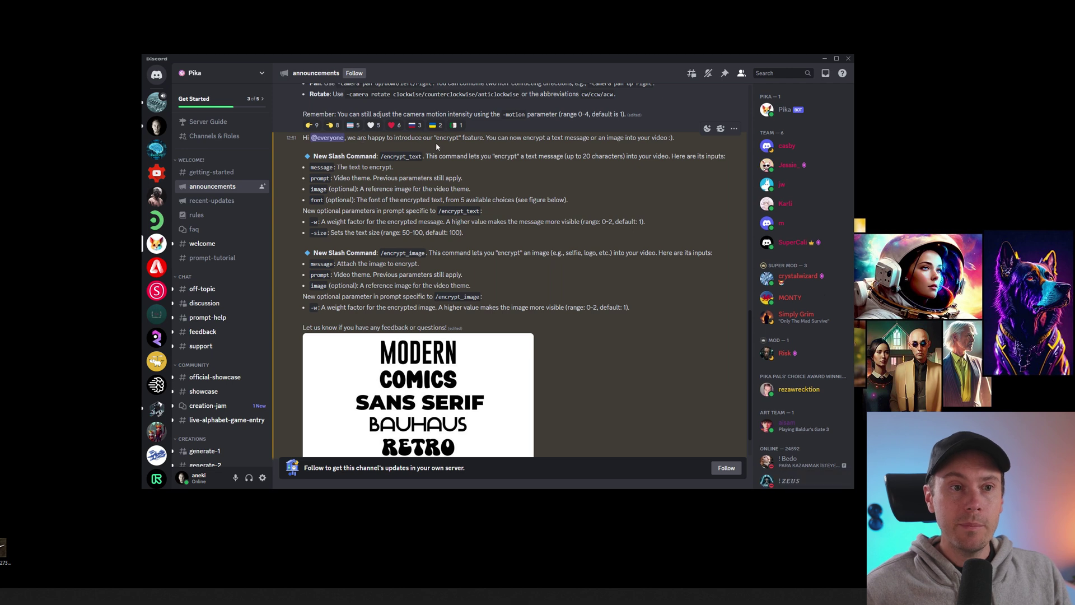
- Read the encrypt post's /encrypt_text parameters: message, prompt, -w and -size
{"action": "scroll", "coordinate": [436, 142], "scroll_direction": "down", "scroll_amount": 1}
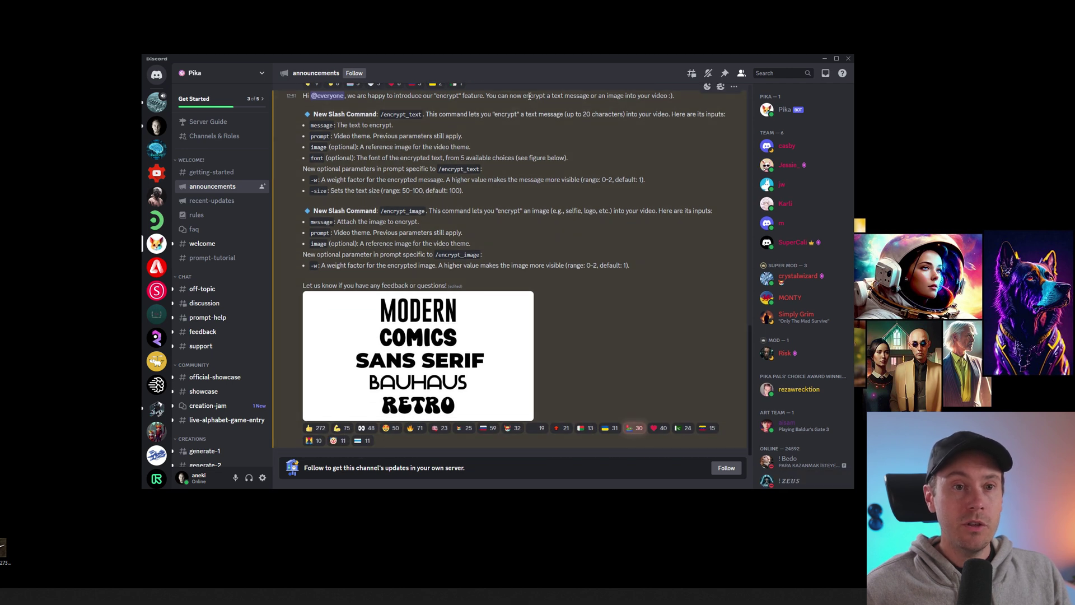
{"action": "left_click_drag", "start_coordinate": [484, 95], "coordinate": [660, 95]}
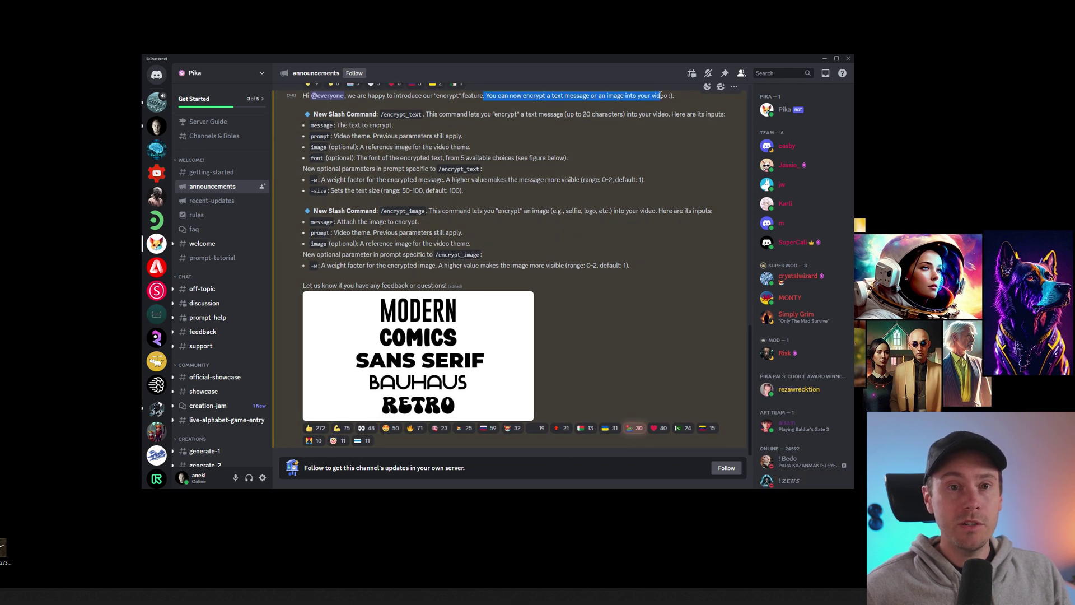
{"action": "left_click", "coordinate": [493, 114]}
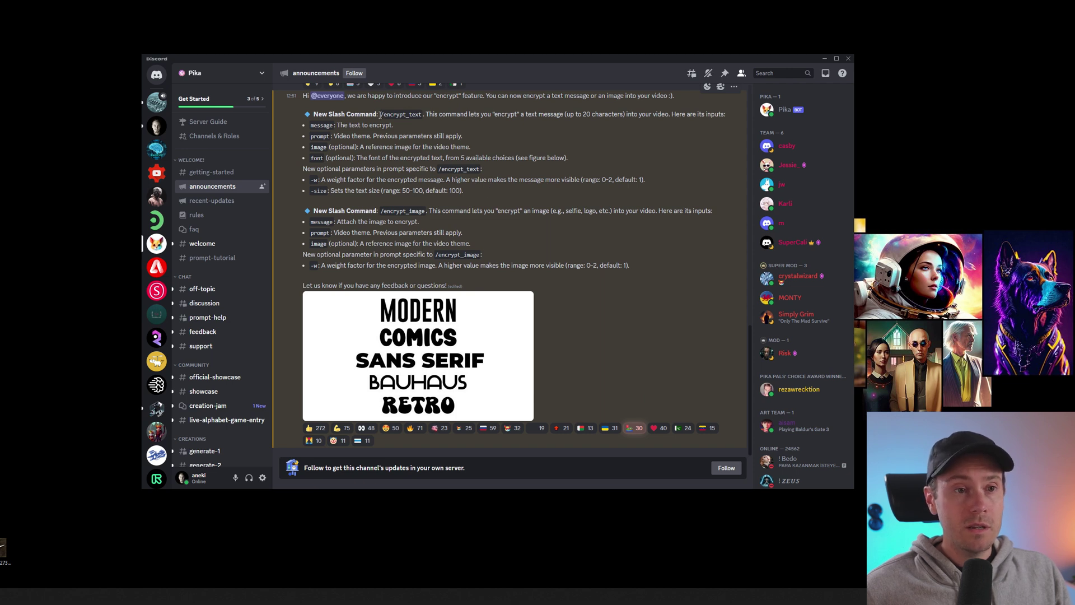
{"action": "left_click_drag", "start_coordinate": [380, 115], "coordinate": [423, 115]}
{"action": "left_click", "coordinate": [423, 116]}
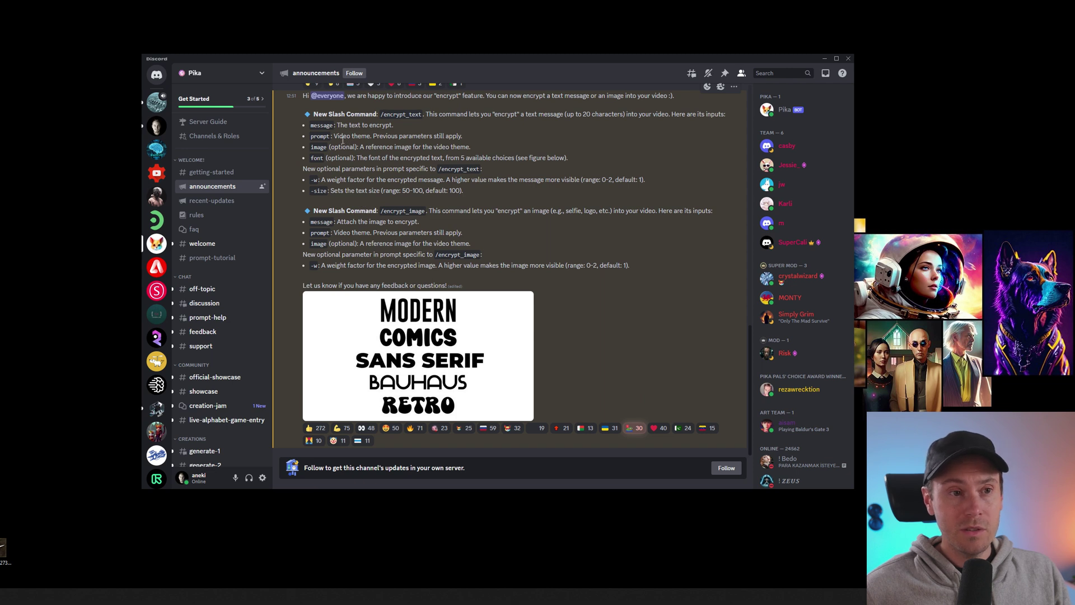
{"action": "double_click", "coordinate": [323, 126]}
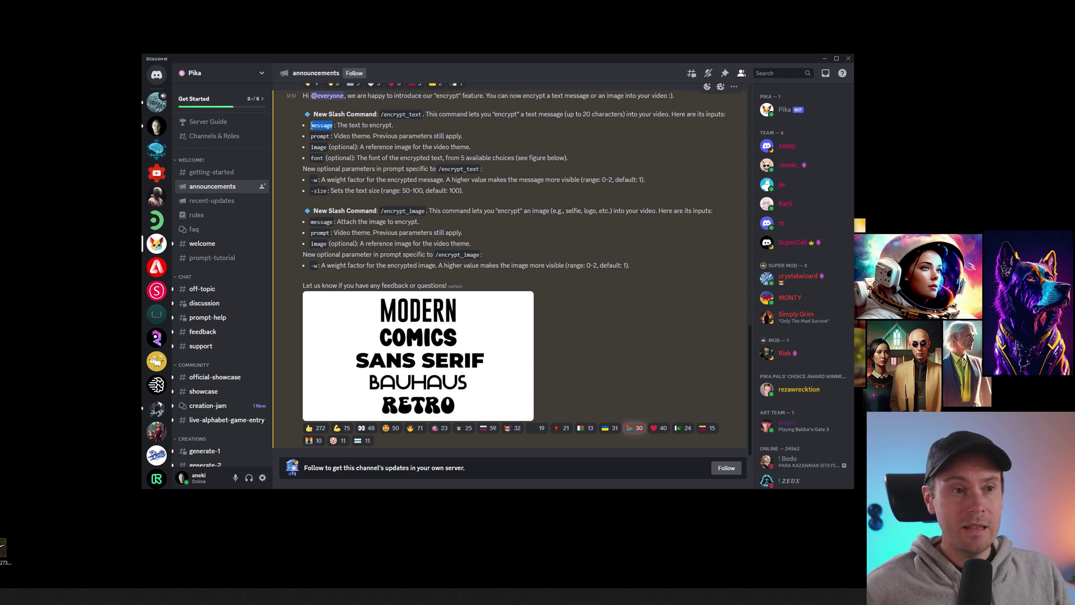
{"action": "double_click", "coordinate": [326, 137]}
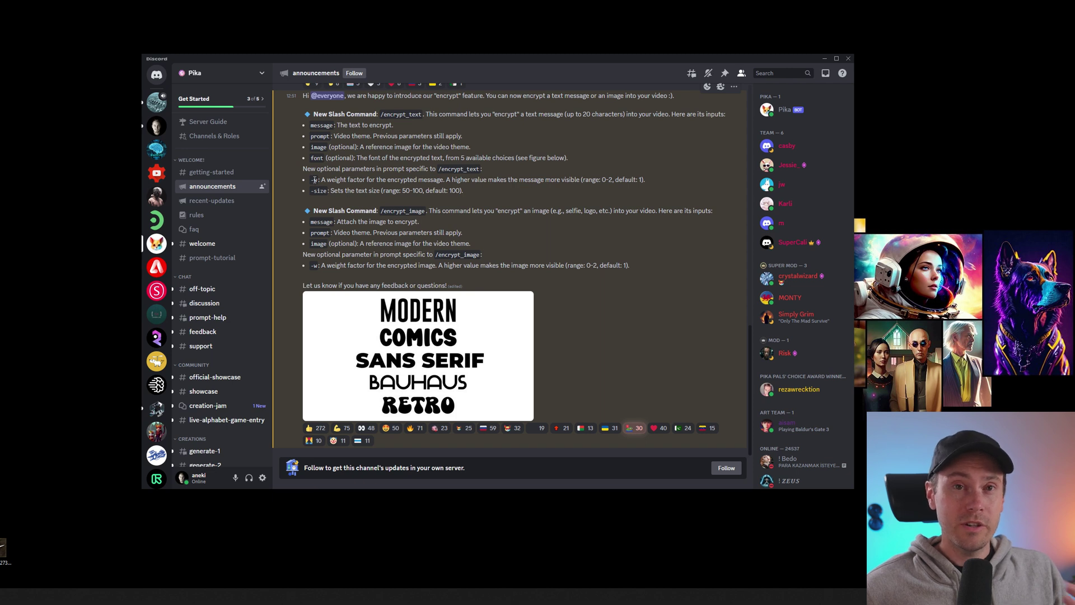
{"action": "left_click_drag", "start_coordinate": [311, 191], "coordinate": [319, 191]}
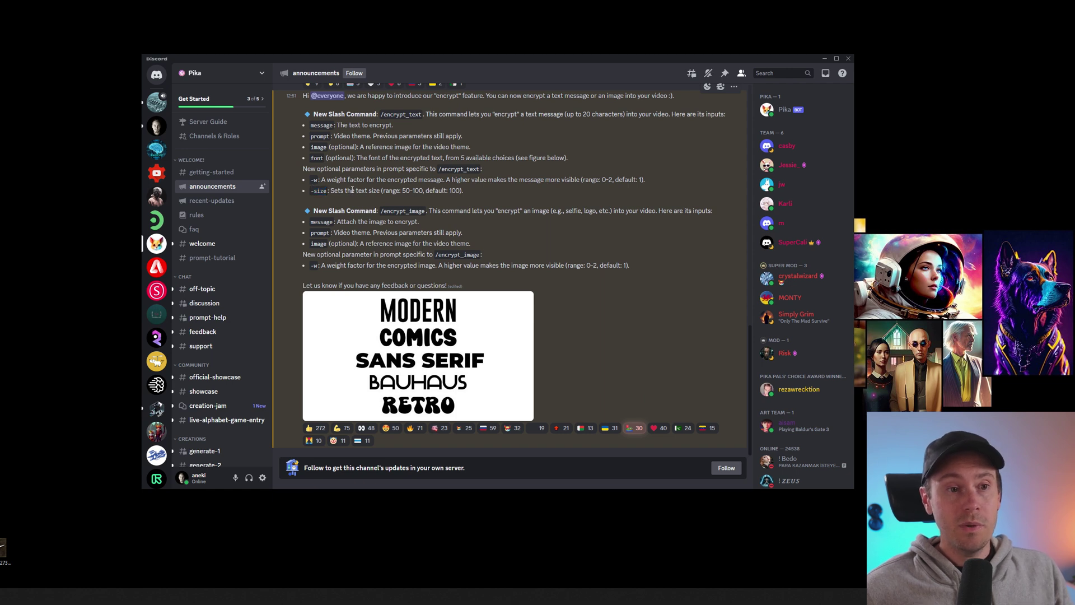
- Scroll the channel sidebar down toward #generate-8
{"action": "scroll", "coordinate": [250, 282], "scroll_direction": "down", "scroll_amount": 3}
{"action": "mouse_move", "coordinate": [250, 282]}
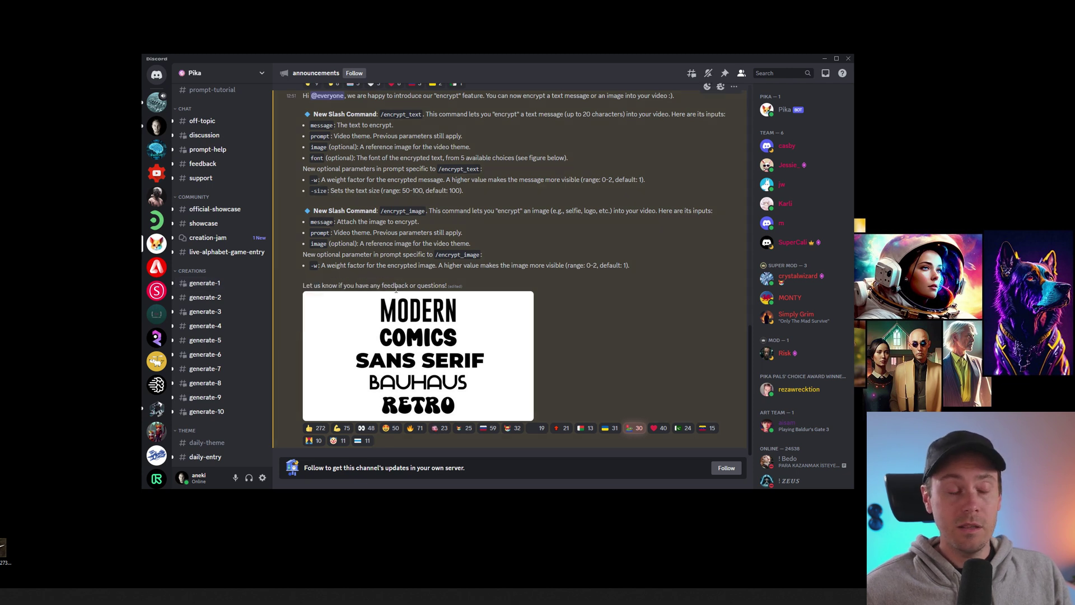
{"action": "scroll", "coordinate": [252, 322], "scroll_direction": "down", "scroll_amount": 1}
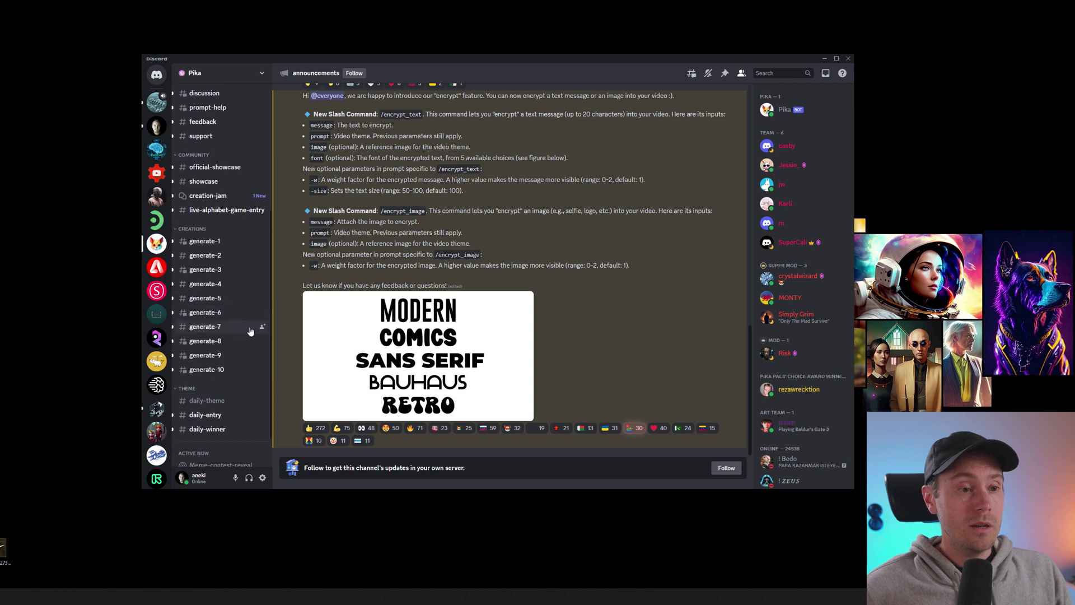
- Open #generate-8, jump to the latest messages and start an /encrypt_text command
{"action": "left_click", "coordinate": [207, 340]}
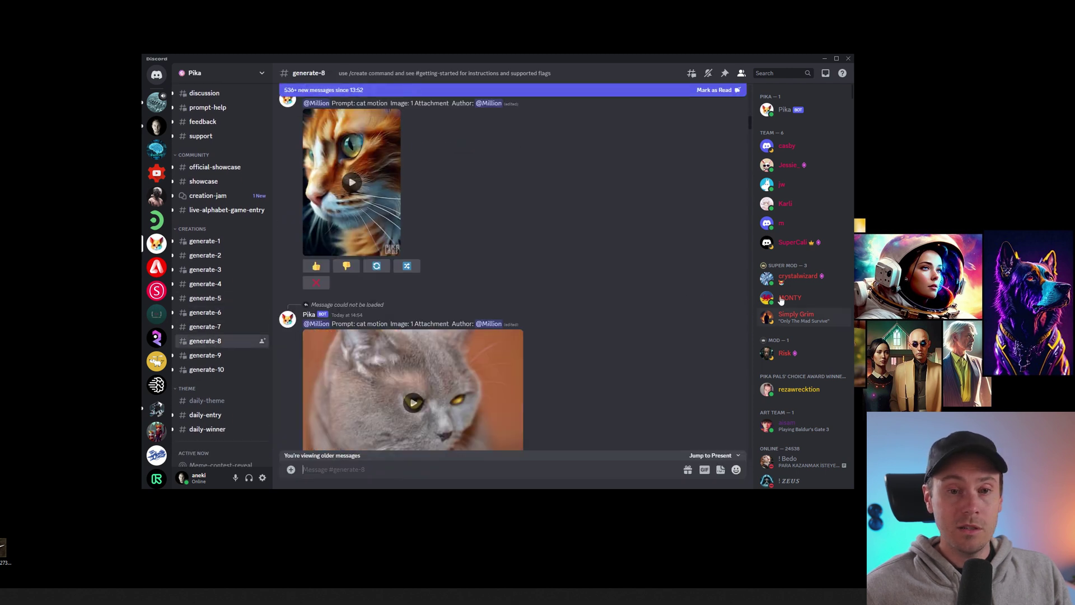
{"action": "left_click", "coordinate": [707, 457]}
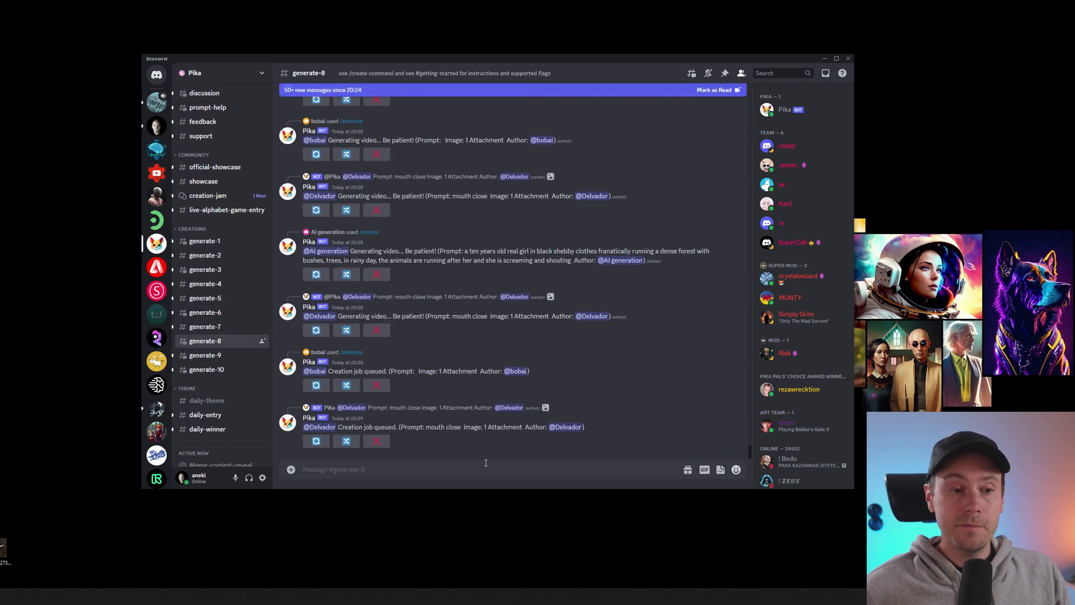
{"action": "left_click", "coordinate": [400, 474]}
{"action": "type", "text": "/encrypt"}
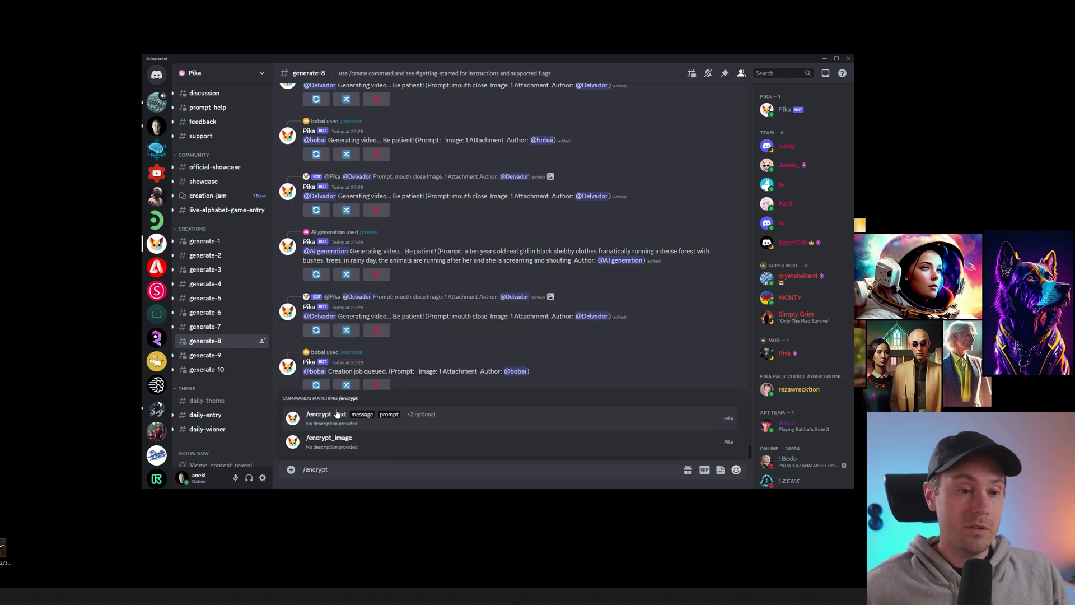
{"action": "left_click", "coordinate": [331, 418]}
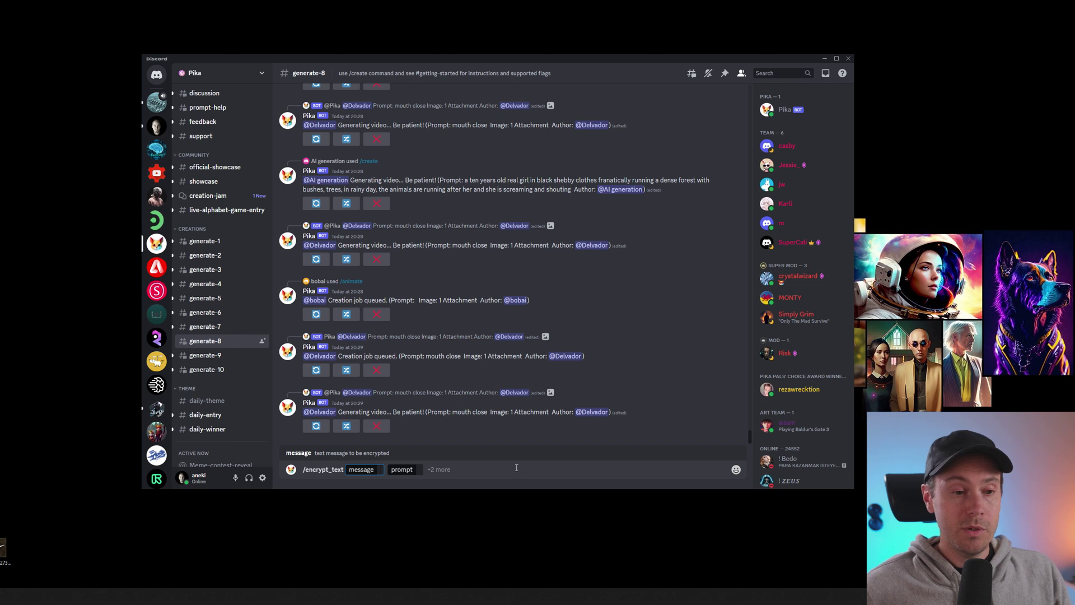
- Send message DADJOKE with prompt 'city skyline -w 2 -size 80'
{"action": "type", "text": "DADJOKE"}
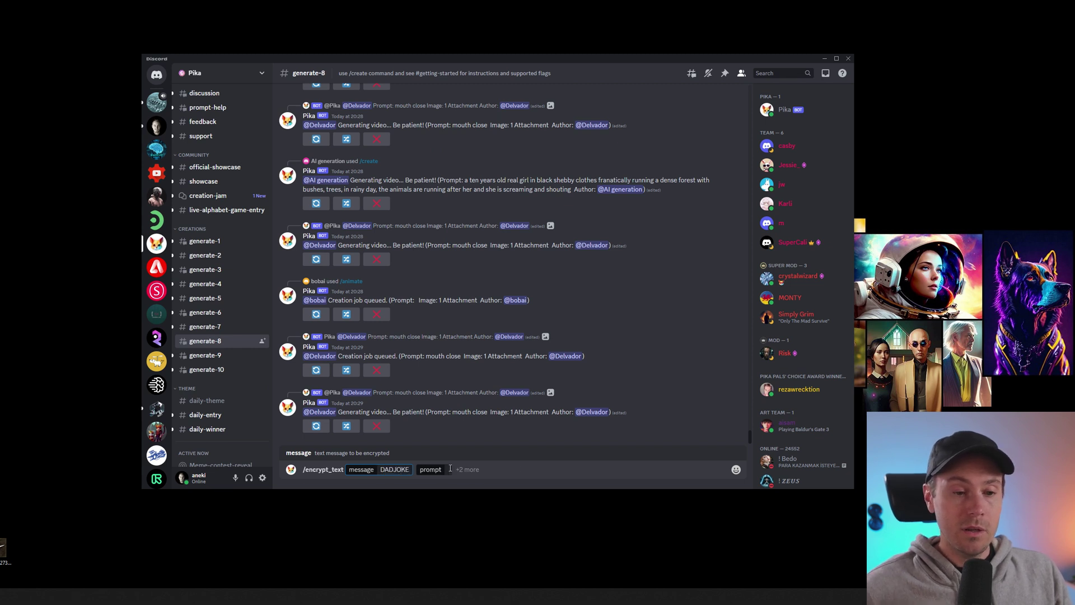
{"action": "left_click", "coordinate": [450, 468]}
{"action": "type", "text": "city skyline"}
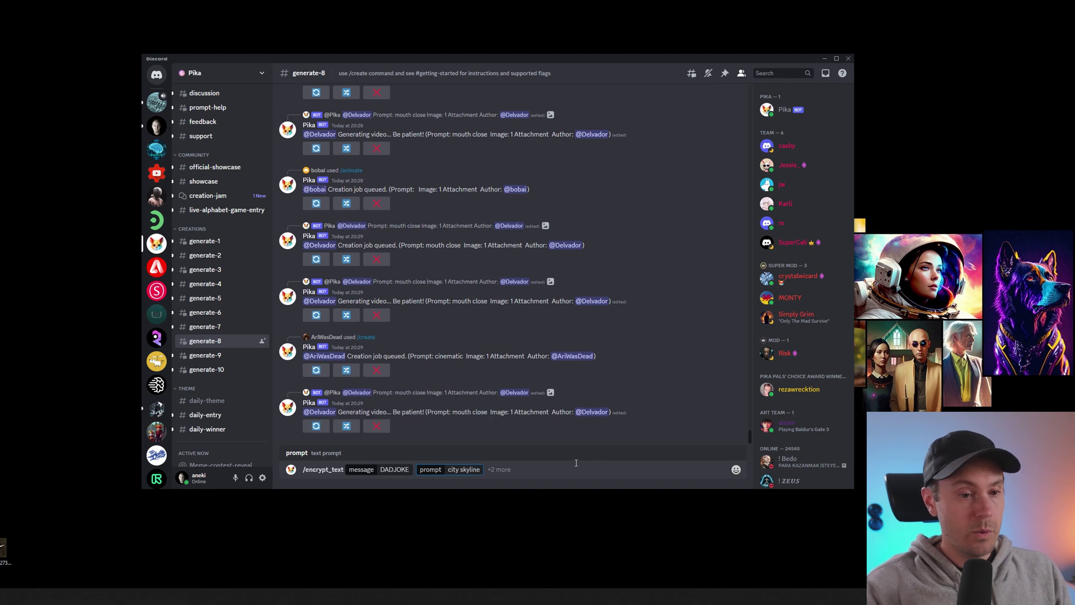
{"action": "left_click", "coordinate": [539, 467]}
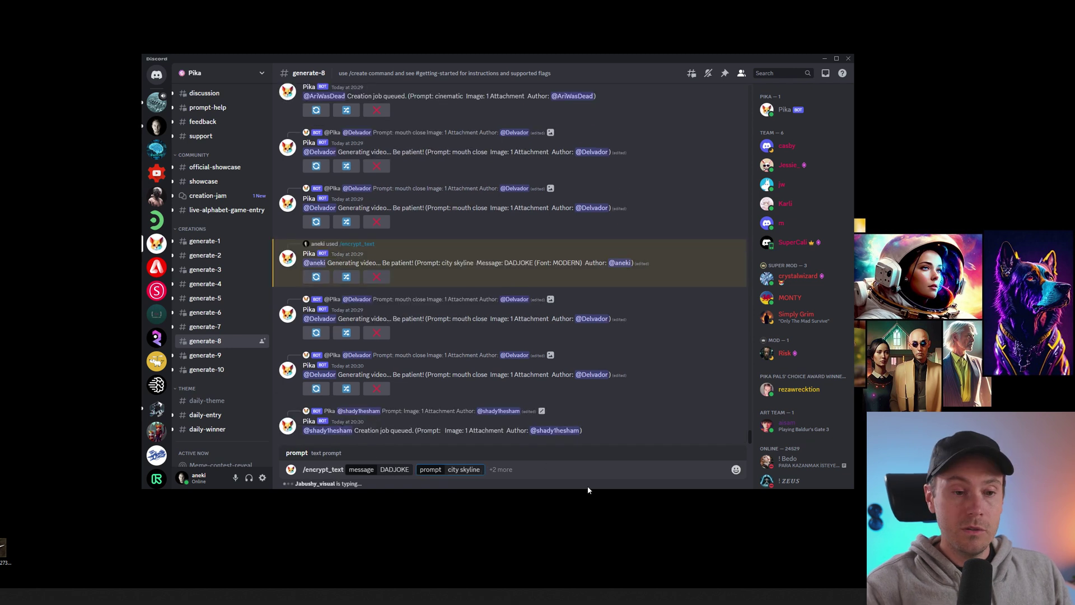
{"action": "type", "text": "-w 2"}
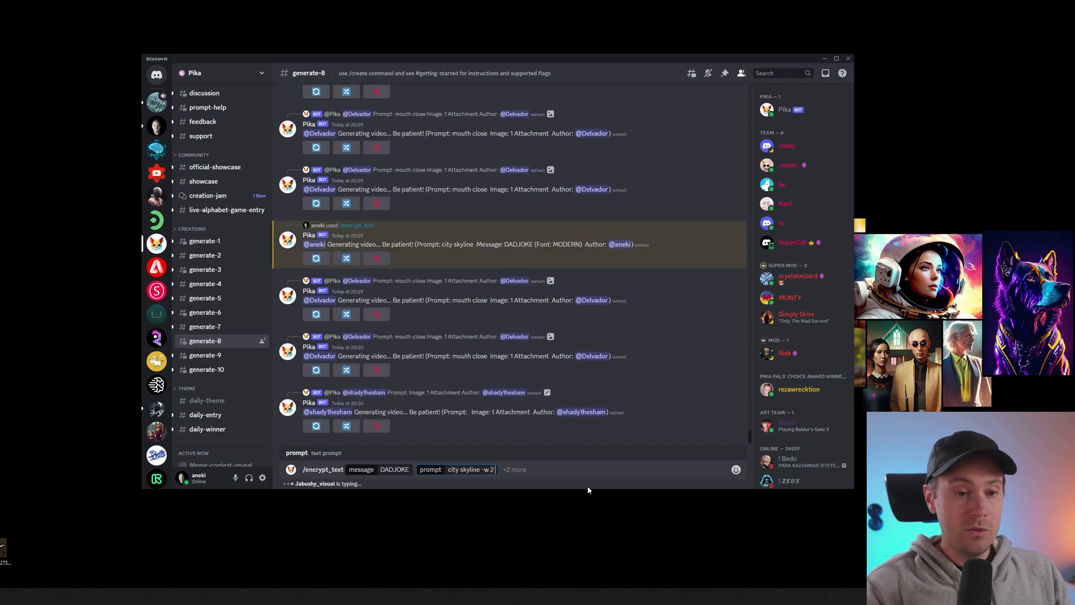
{"action": "type", "text": " -size 80"}
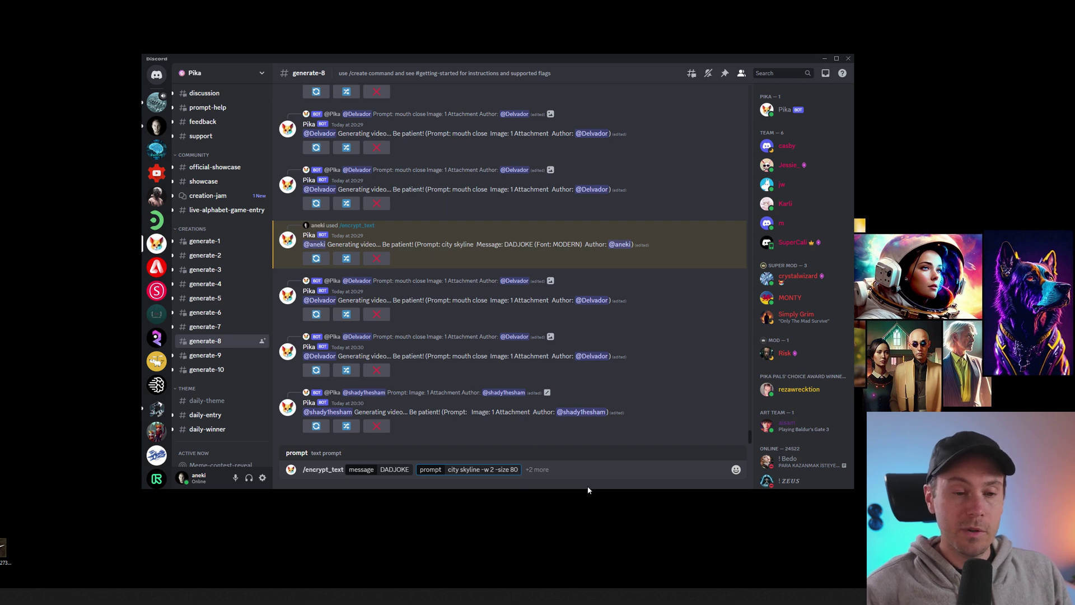
{"action": "key", "text": "Return"}
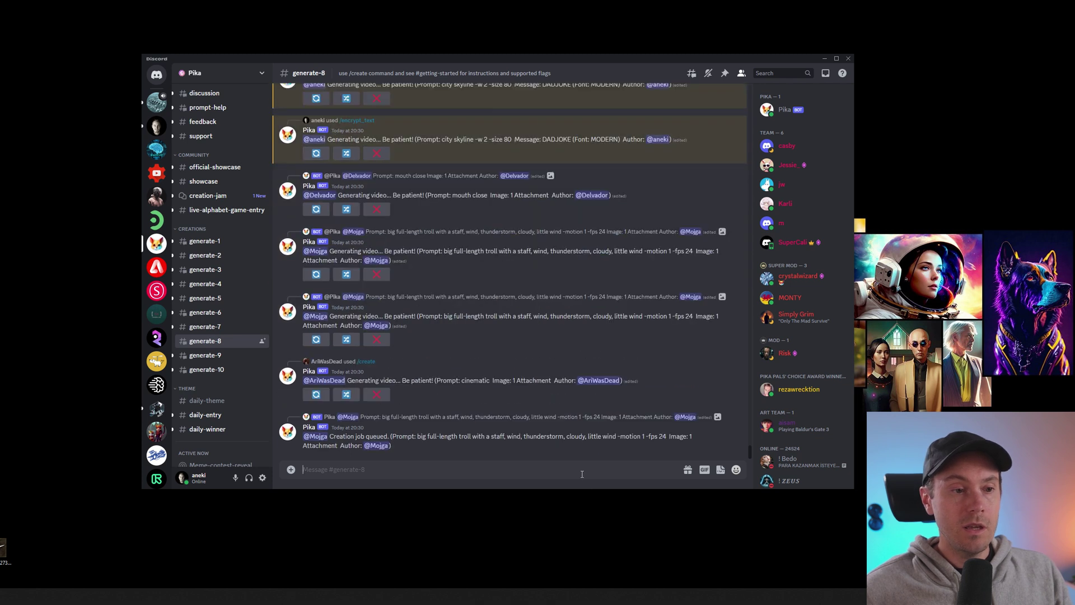
- Play and replay the DADJOKE city skyline videos Pika returned
{"action": "scroll", "coordinate": [419, 307], "scroll_direction": "up", "scroll_amount": 5}
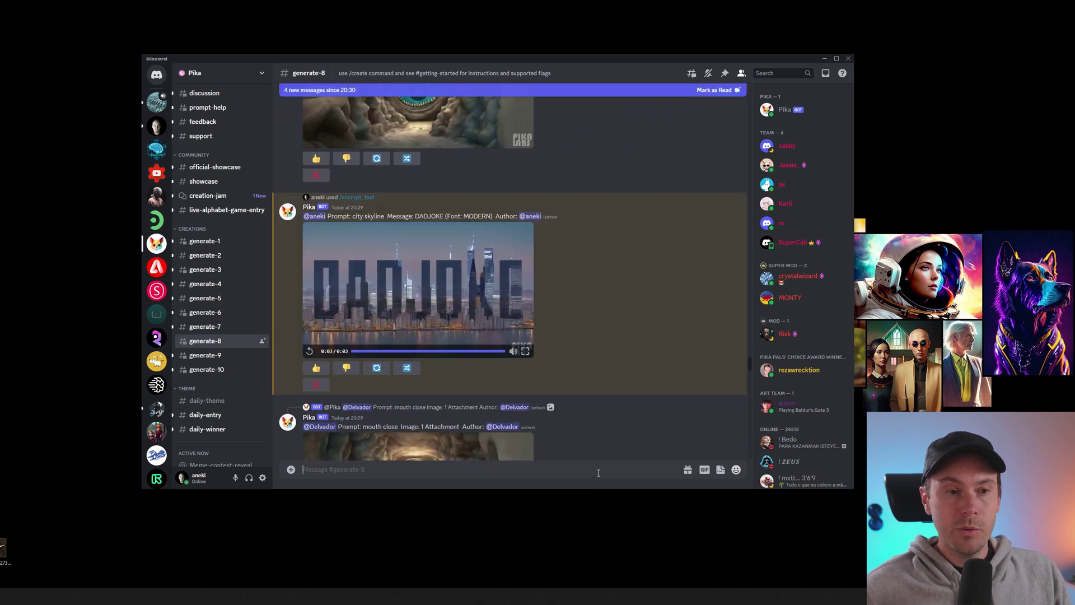
{"action": "left_click", "coordinate": [309, 351]}
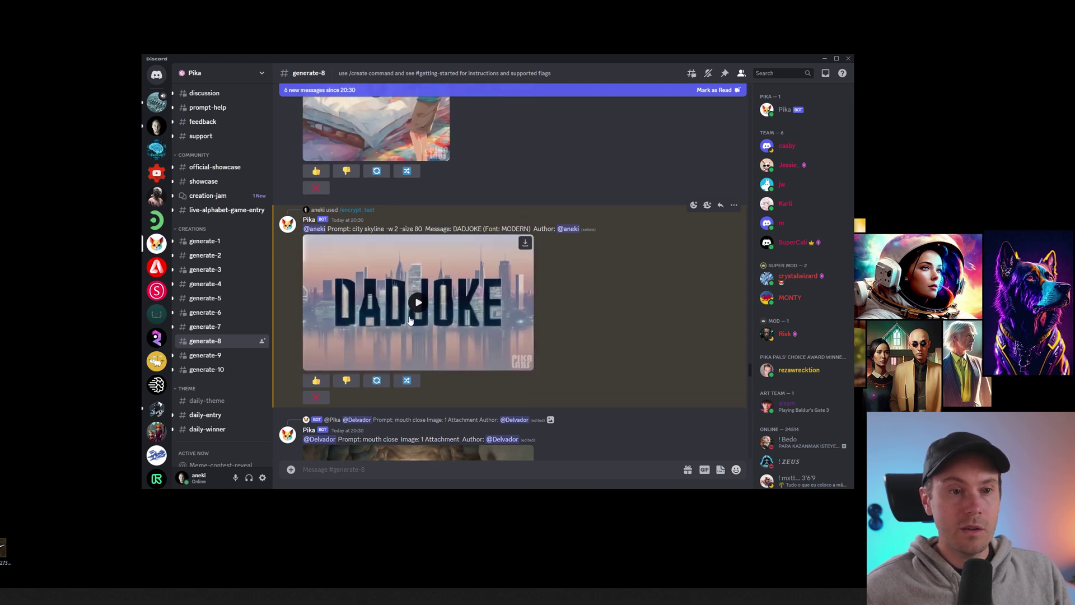
{"action": "left_click", "coordinate": [417, 304]}
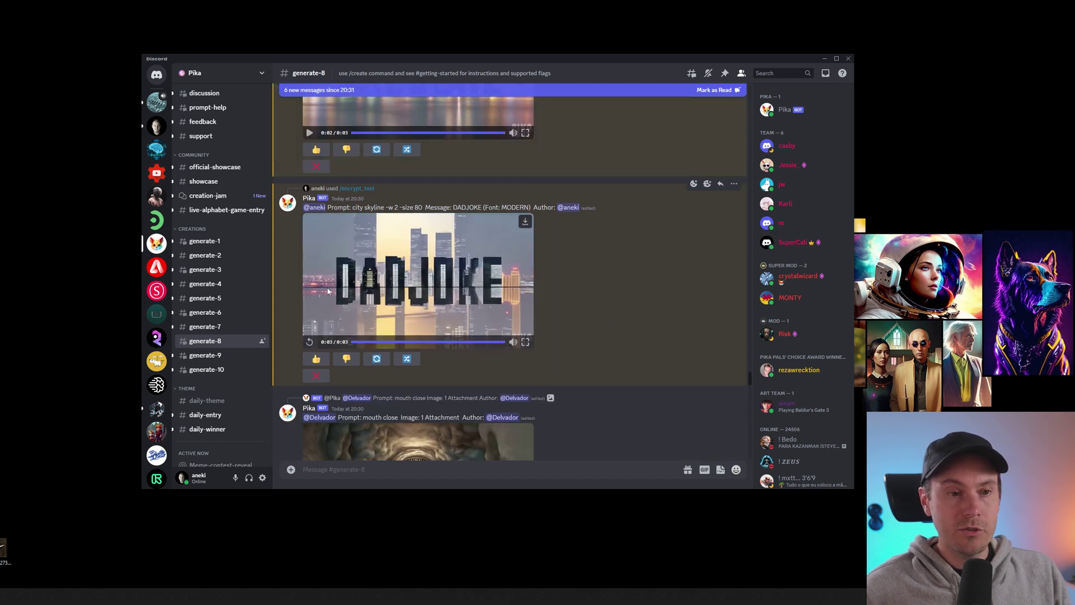
{"action": "left_click", "coordinate": [311, 342]}
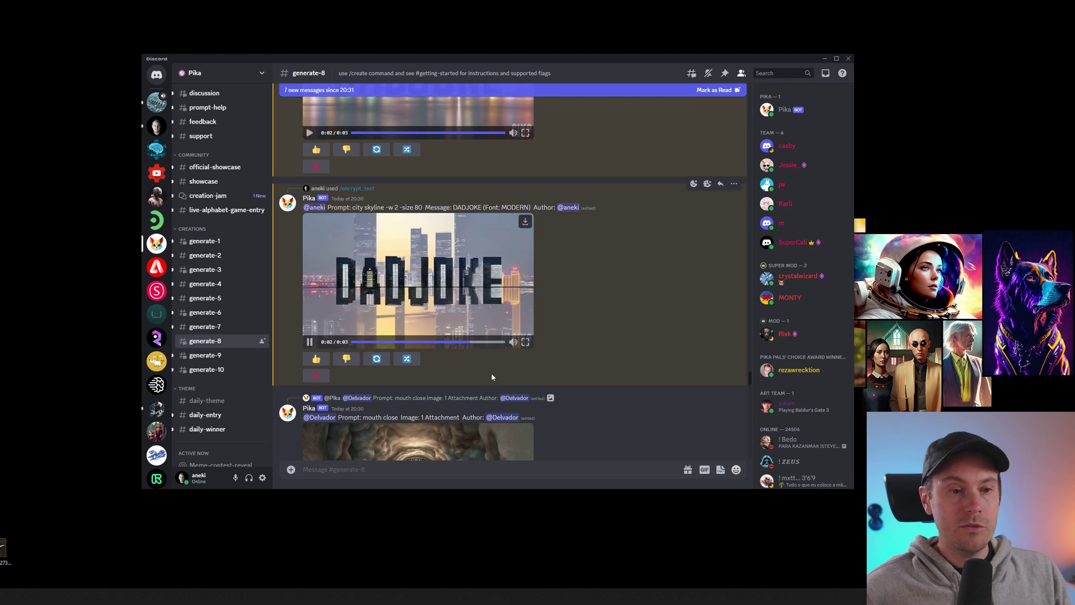
- Resend the DADJOKE skyline request with weight 0.5 and play the new videos
{"action": "key", "text": "Up"}
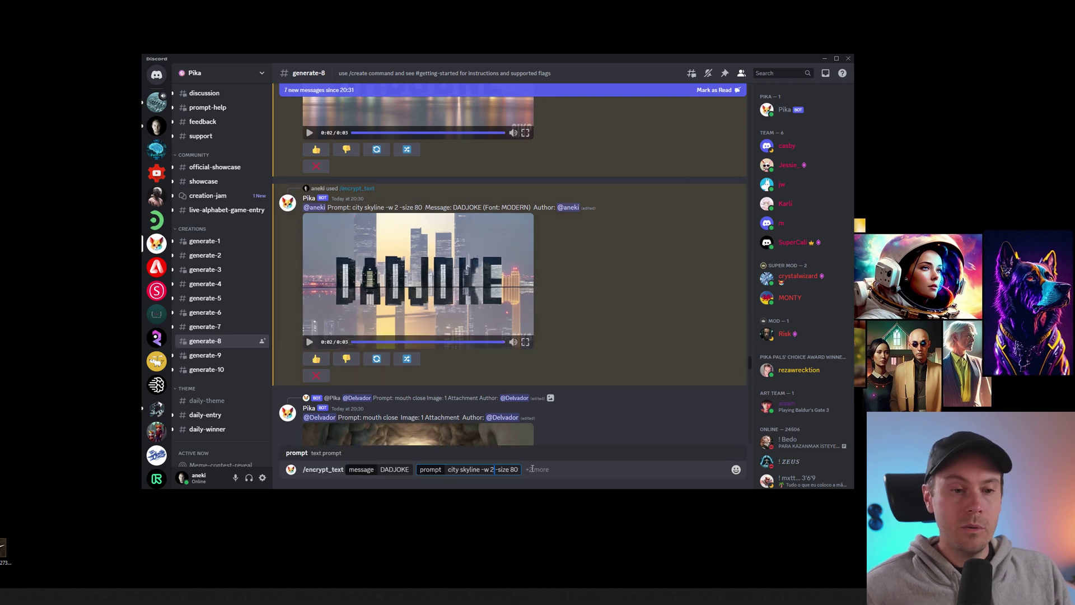
{"action": "type", "text": "0.5"}
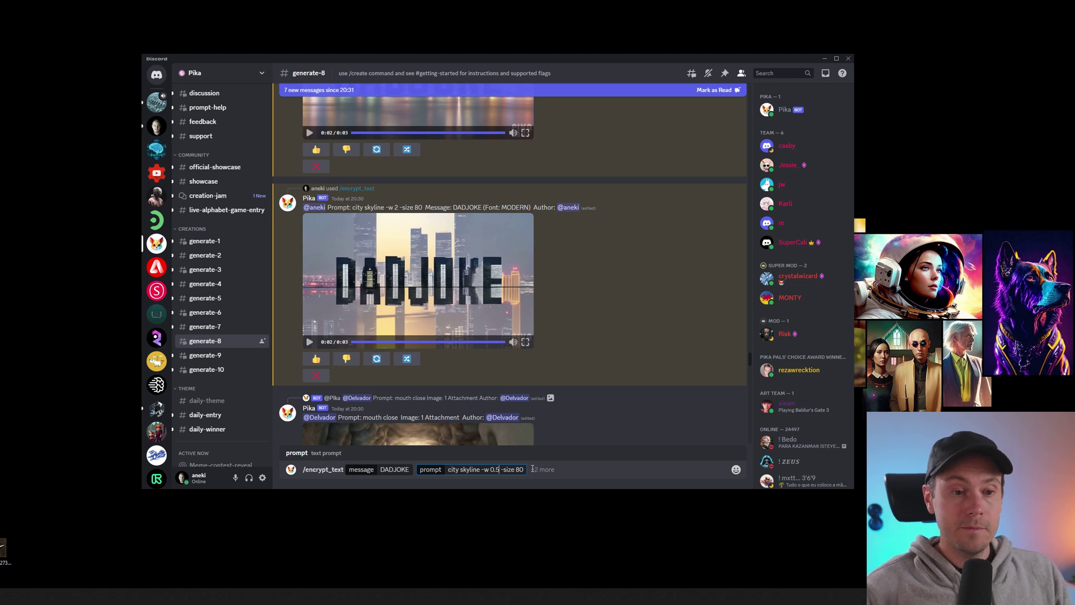
{"action": "key", "text": "Return"}
{"action": "left_click", "coordinate": [417, 189]}
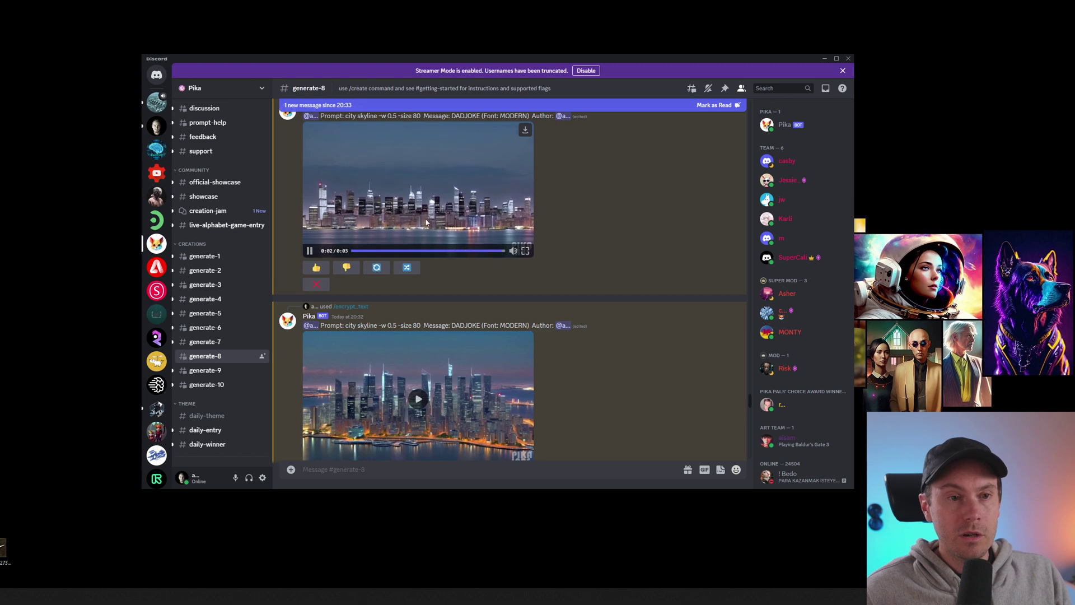
{"action": "left_click", "coordinate": [418, 399]}
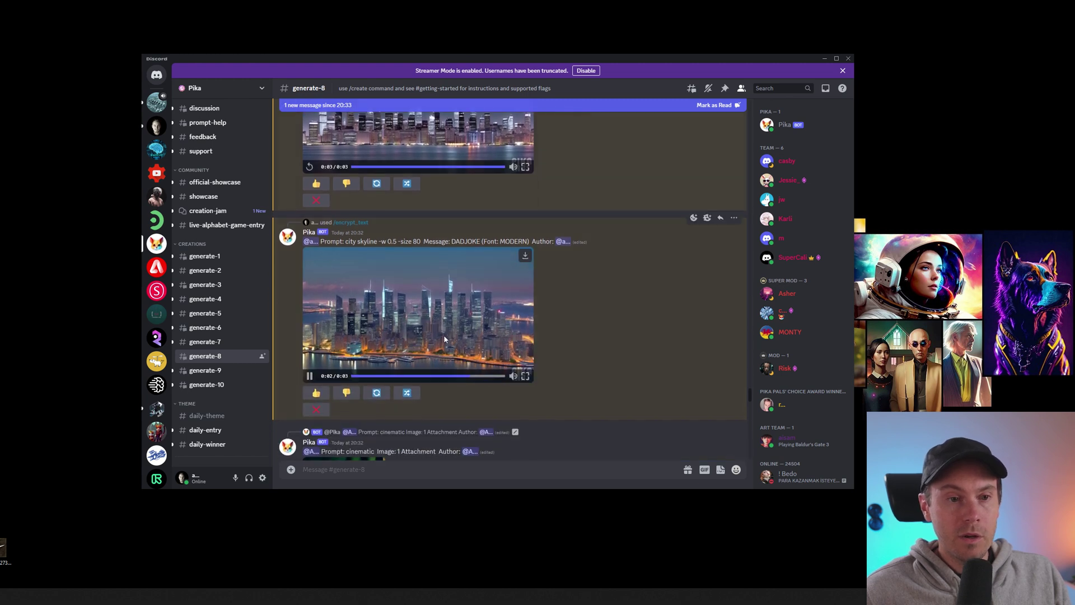
{"action": "left_click", "coordinate": [351, 373]}
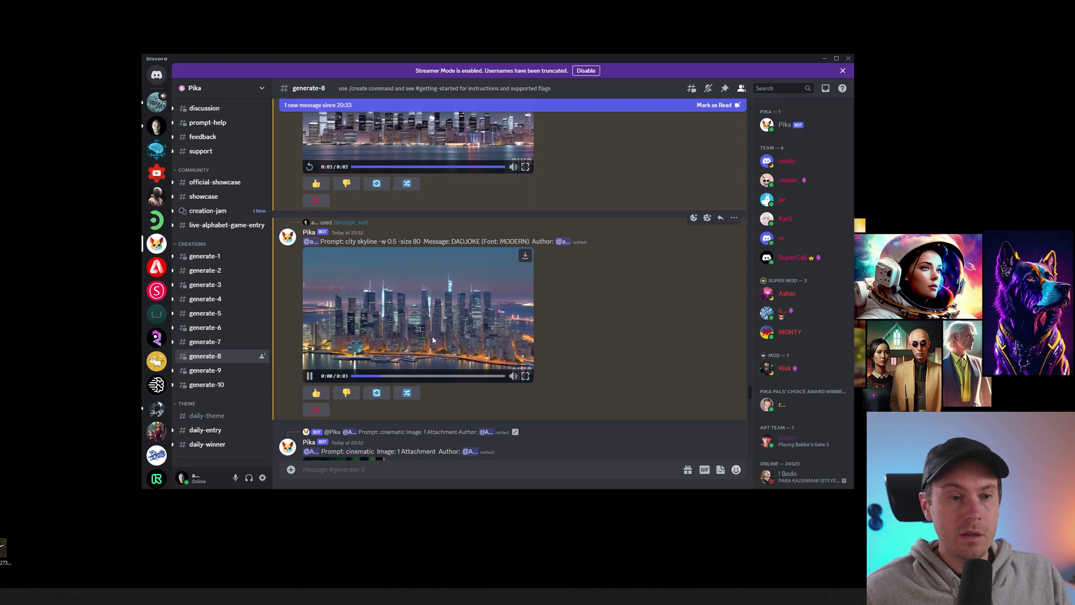
- Resend the DADJOKE skyline request with weight 1 and camera pan right
{"action": "left_click", "coordinate": [574, 478]}
{"action": "type", "text": "/encrypt_text message:DADJOKE prompt:city skyline -w 0.5 -size 80"}
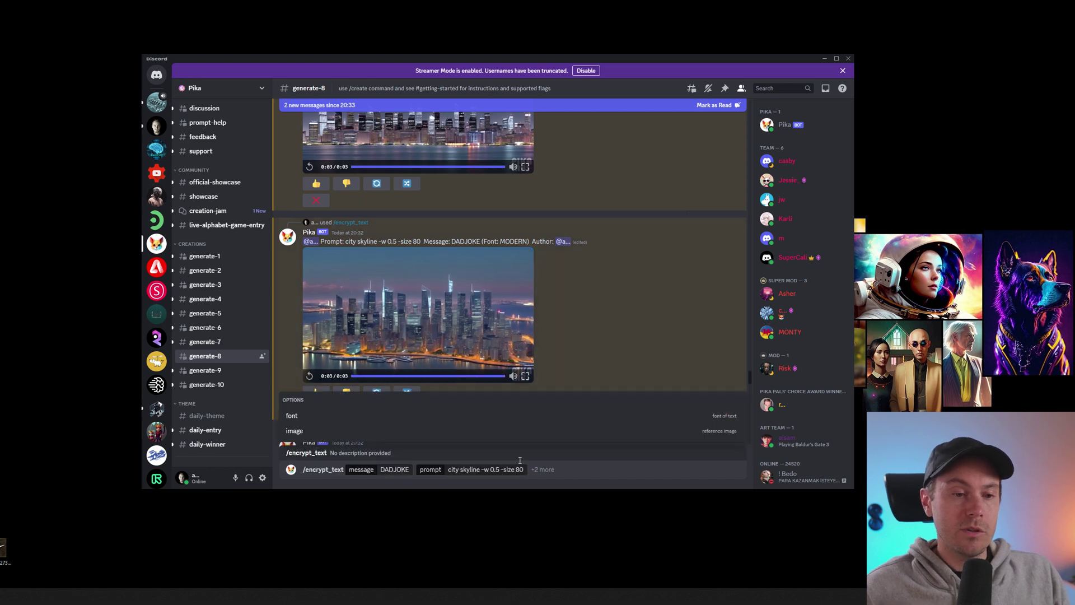
{"action": "double_click", "coordinate": [495, 469]}
{"action": "type", "text": "1"}
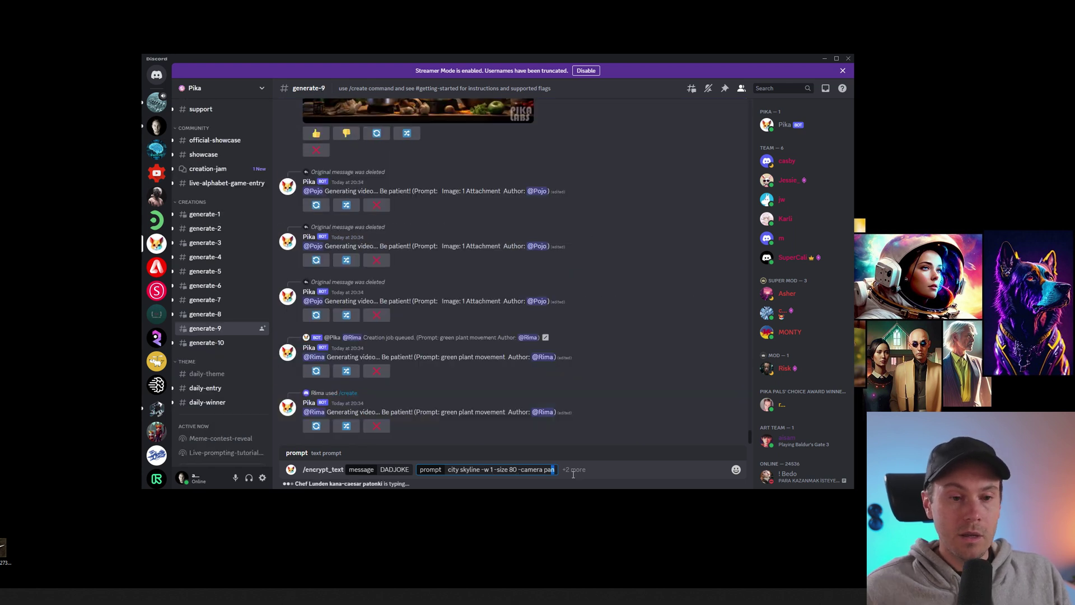
{"action": "type", "text": "righ"}
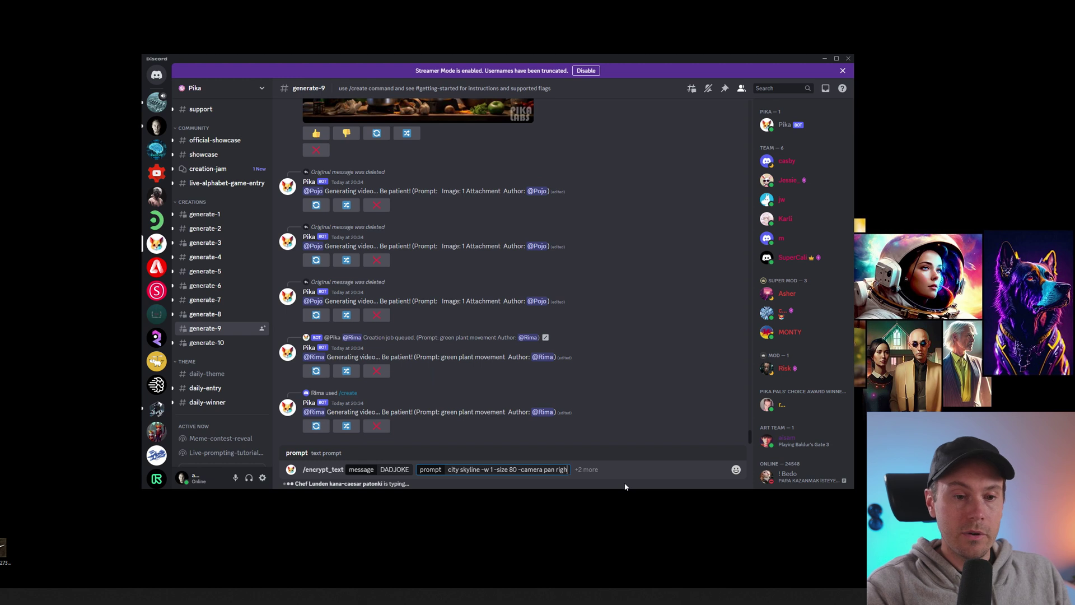
{"action": "type", "text": "t"}
{"action": "key", "text": "Return"}
- Play and replay the pan-right DADJOKE skyline videos
{"action": "left_click", "coordinate": [372, 360]}
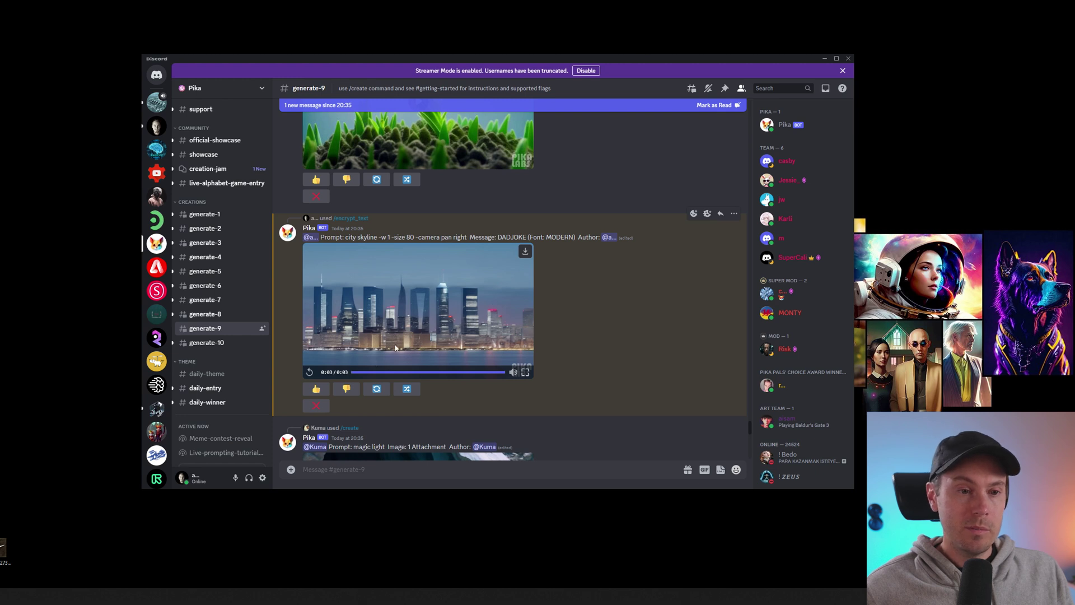
{"action": "left_click", "coordinate": [310, 372]}
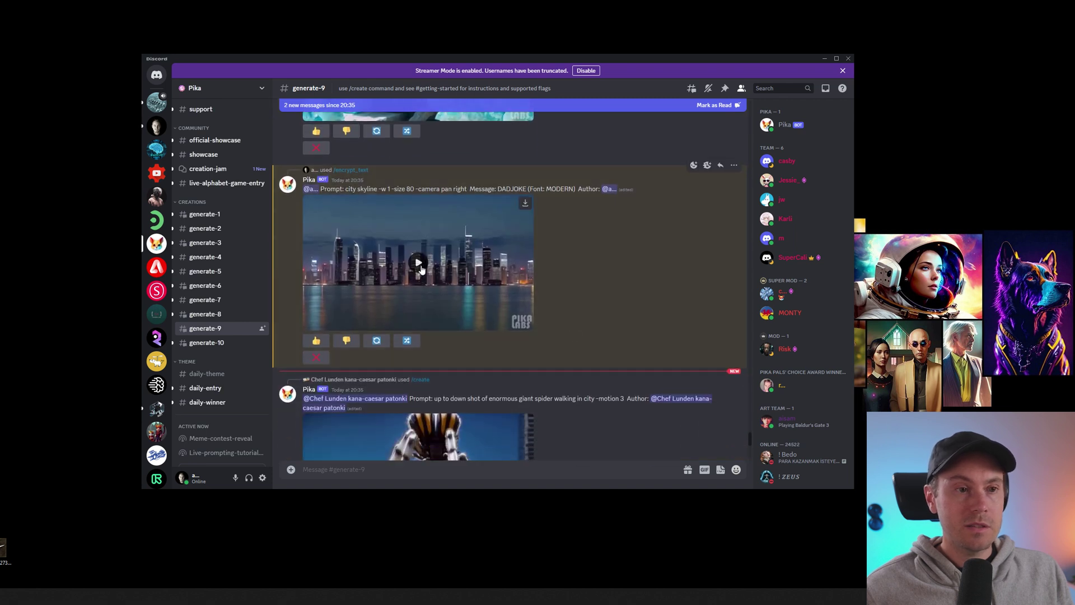
{"action": "left_click", "coordinate": [419, 265]}
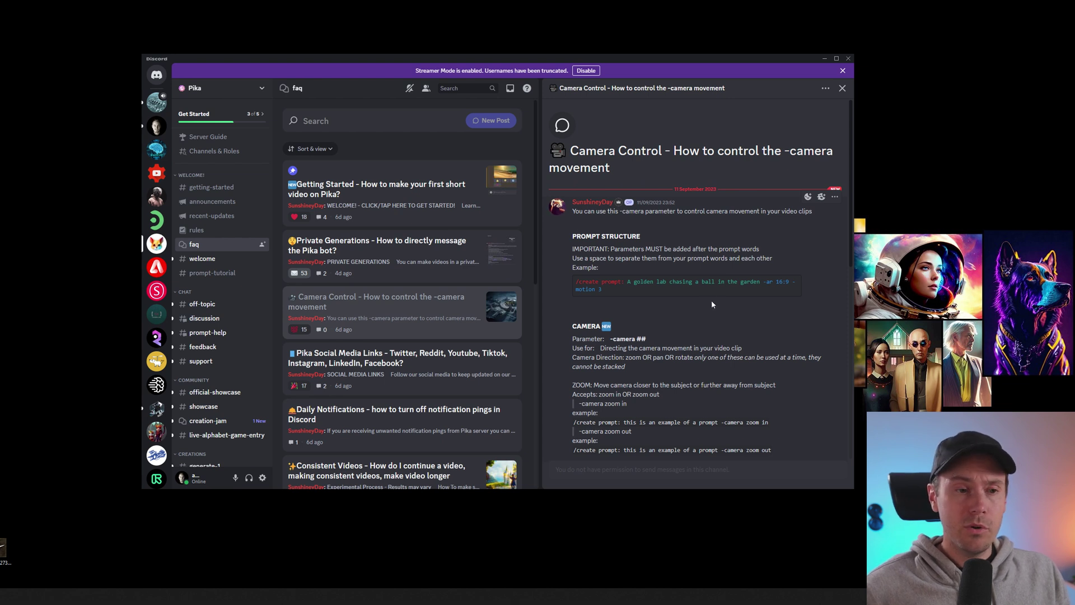
{"action": "scroll", "coordinate": [745, 331], "scroll_direction": "down", "scroll_amount": 2}
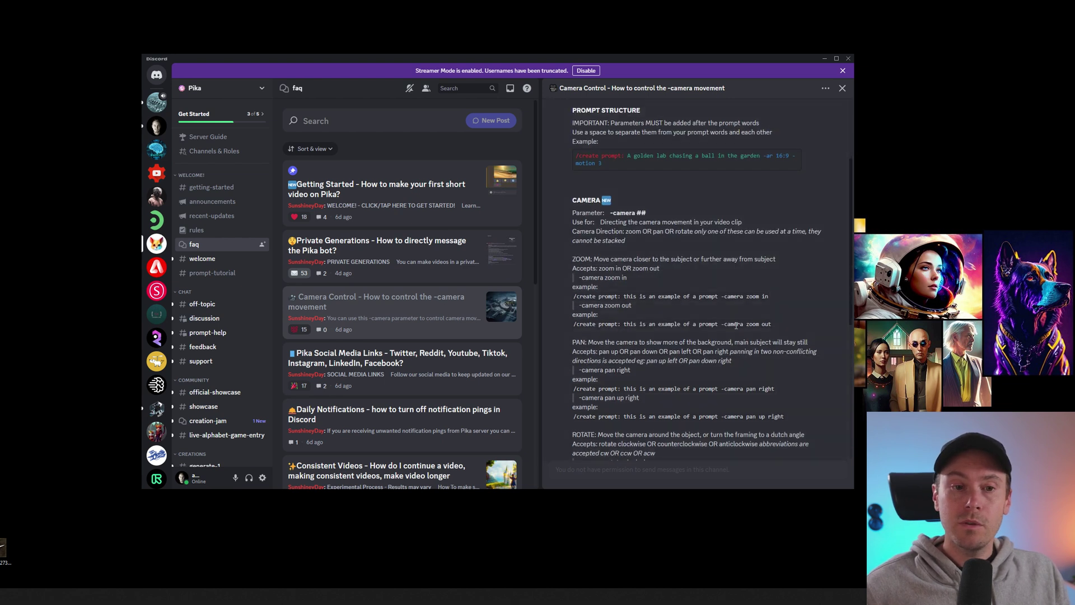
{"action": "scroll", "coordinate": [628, 291], "scroll_direction": "down", "scroll_amount": 1}
{"action": "left_click_drag", "start_coordinate": [580, 236], "coordinate": [627, 235]}
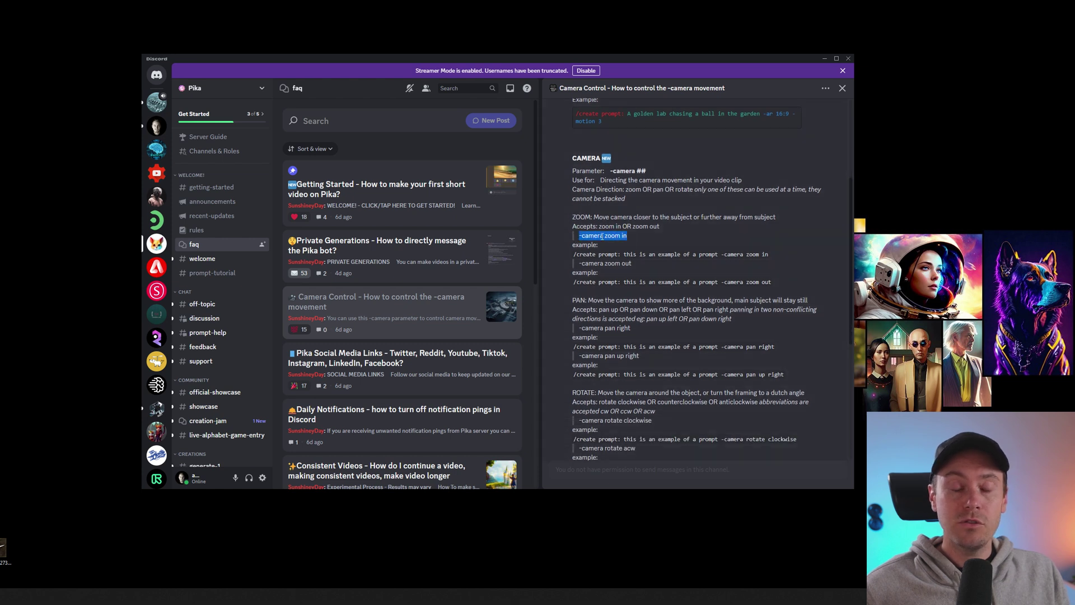
{"action": "left_click", "coordinate": [605, 237]}
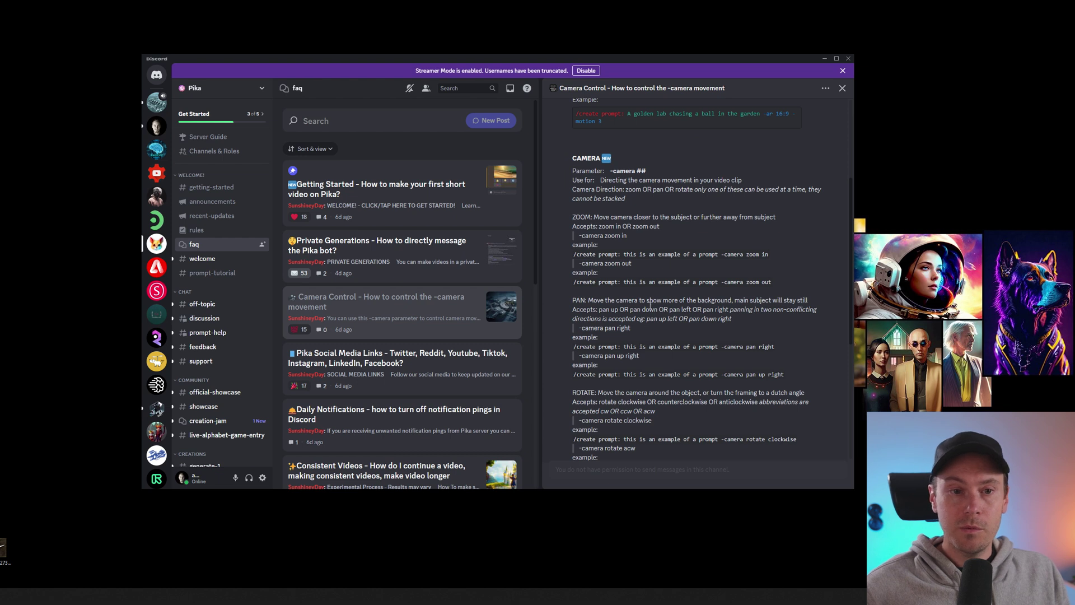
{"action": "scroll", "coordinate": [643, 273], "scroll_direction": "down", "scroll_amount": 2}
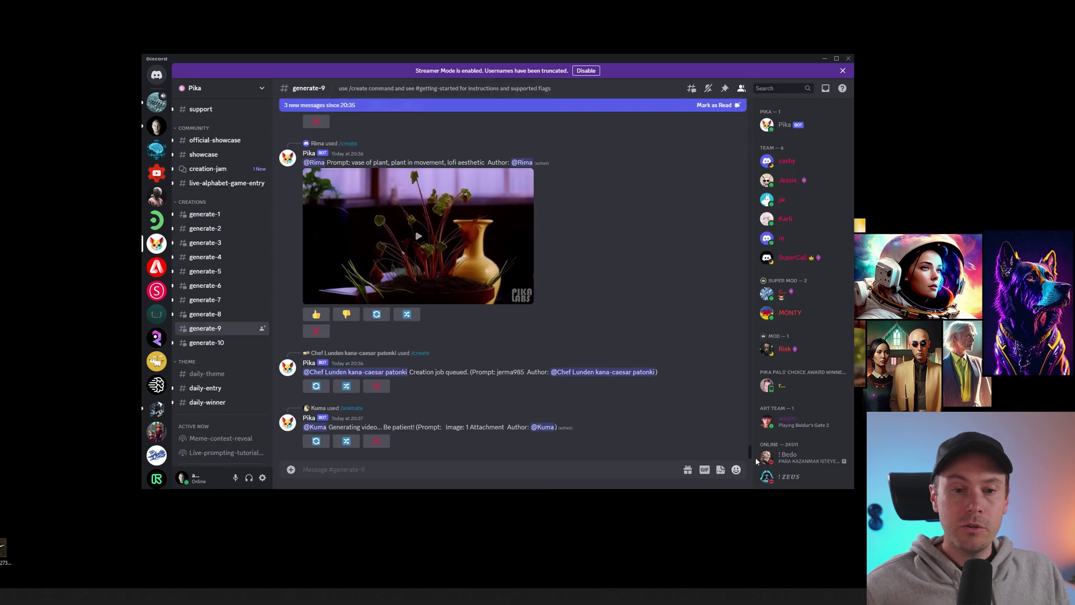
- Change the recalled command to message 'THIS IS FINE' and a 'burning trash heap … -ar 9:16' prompt
{"action": "type", "text": "/encrypt_text message: DADJOKE prompt: city skyline -w 1 -size 80 -camera pan right"}
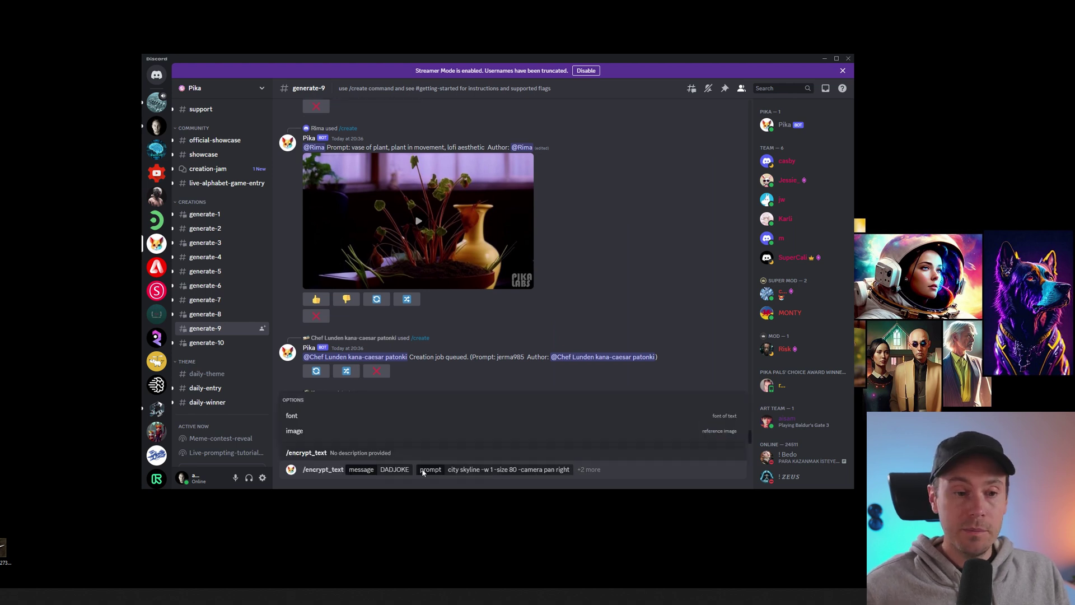
{"action": "double_click", "coordinate": [405, 469]}
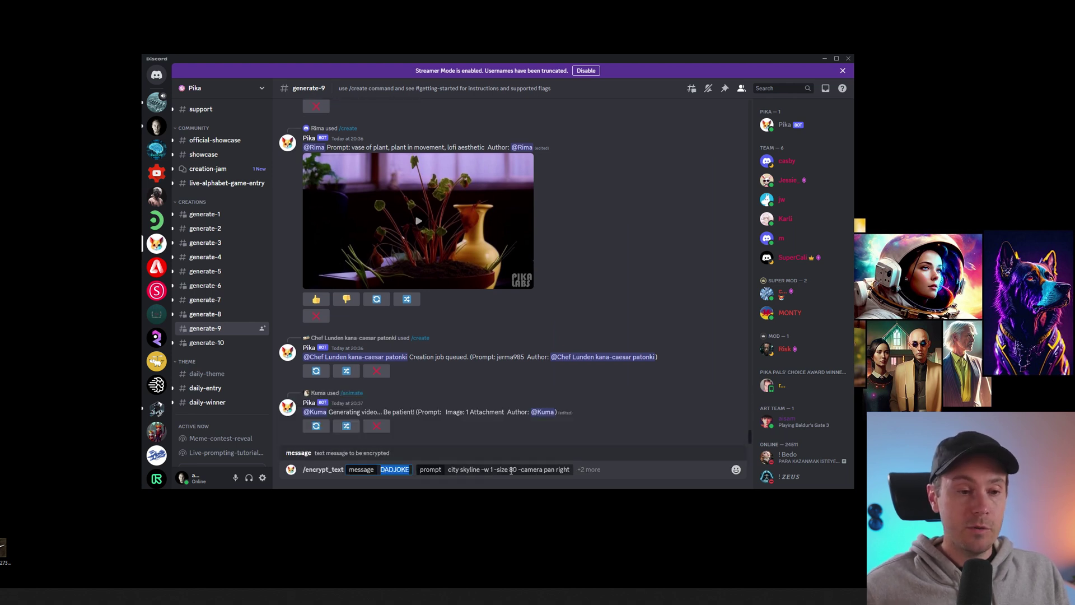
{"action": "type", "text": "THIS IS FINE"}
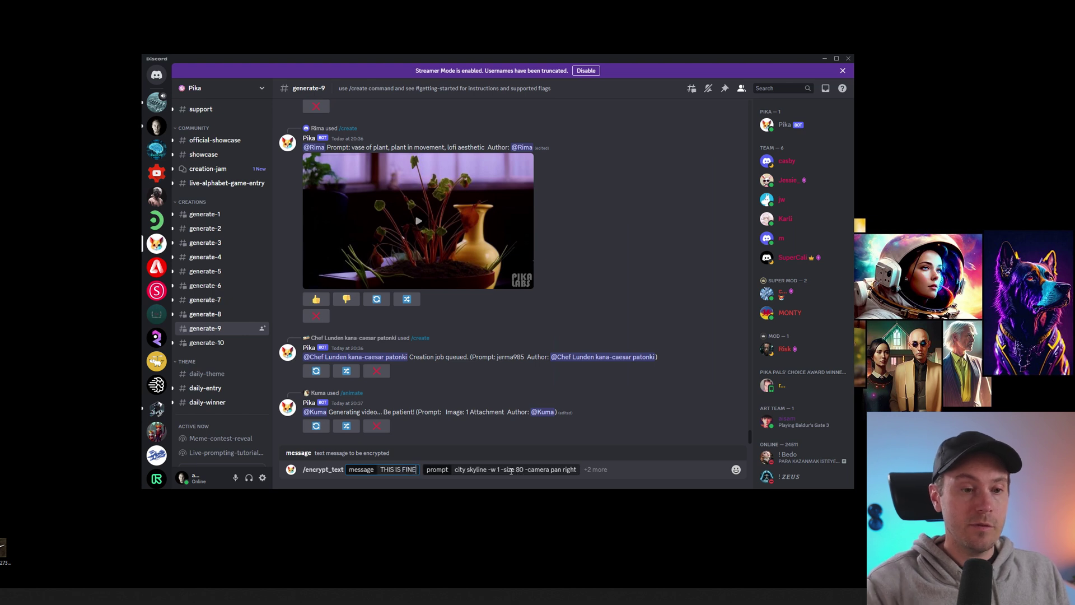
{"action": "left_click_drag", "start_coordinate": [485, 469], "coordinate": [454, 470]}
{"action": "type", "text": "burning trash heap"}
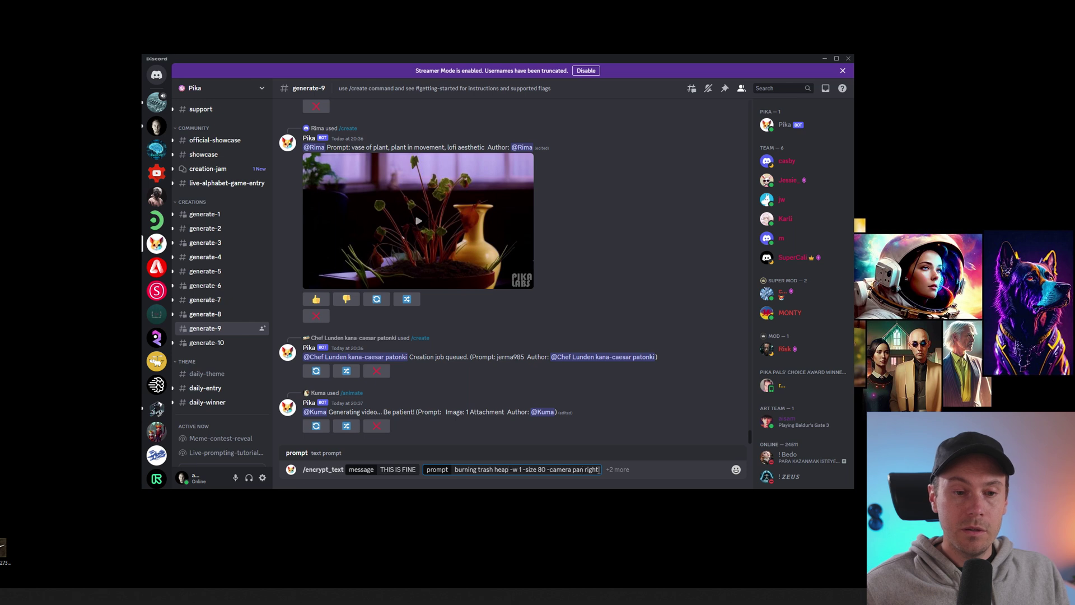
{"action": "type", "text": "  -"}
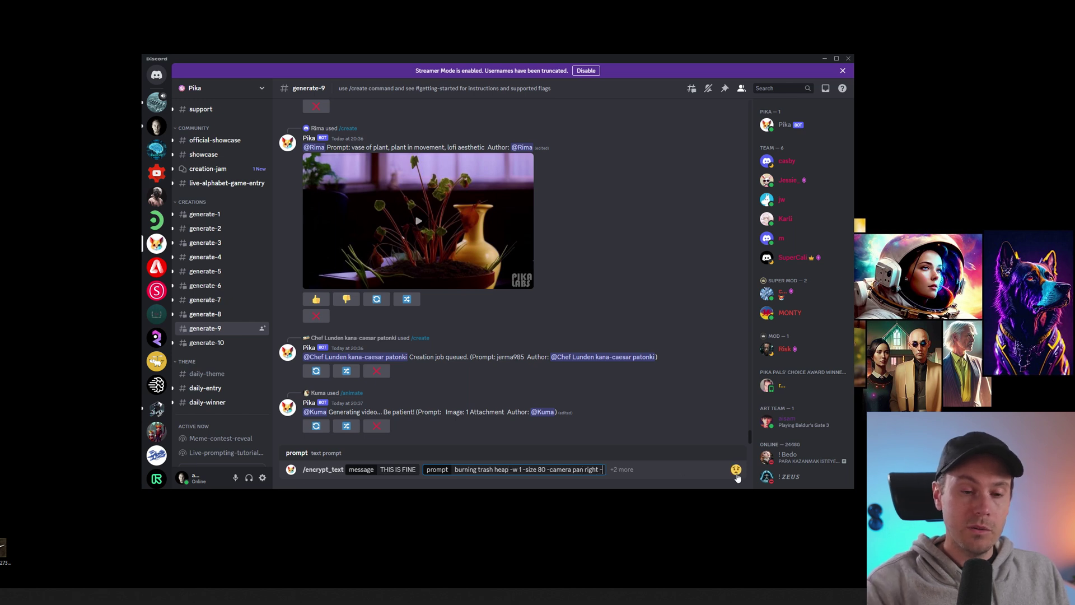
{"action": "type", "text": "ar 9"}
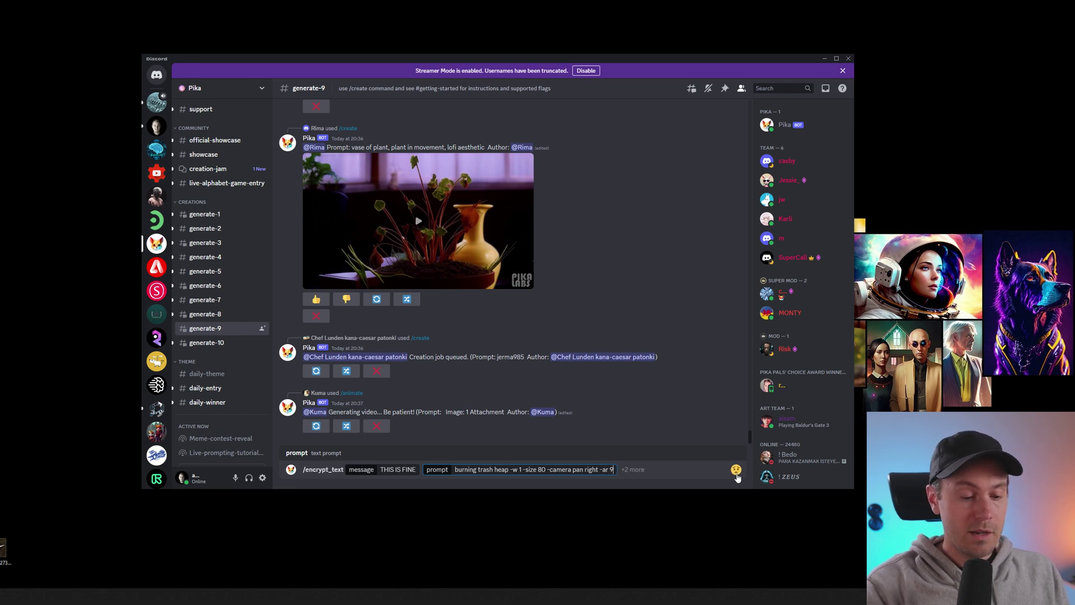
{"action": "type", "text": ":16"}
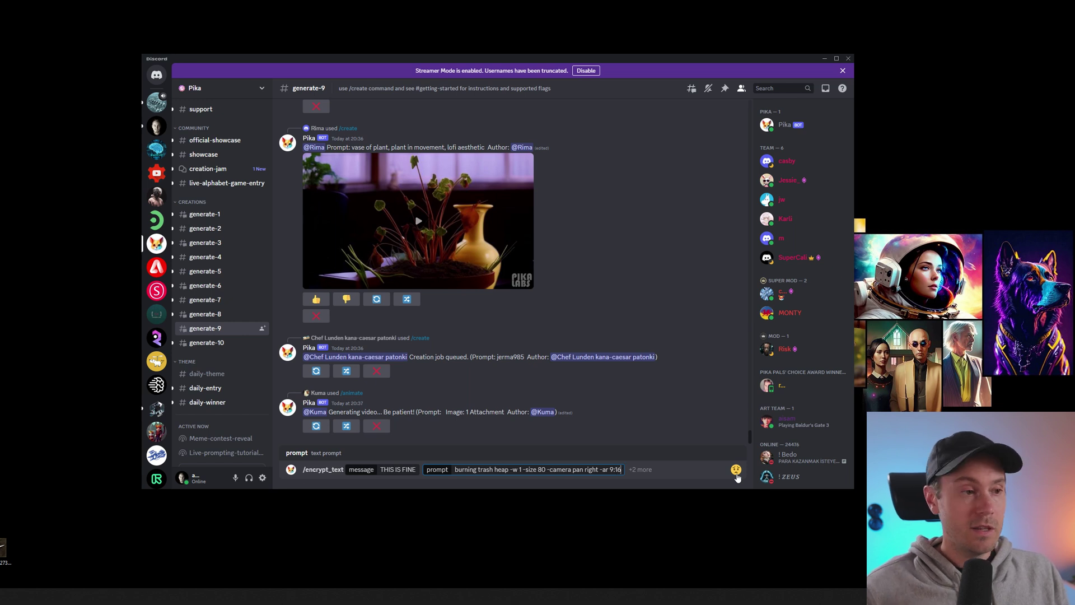
- Send the THIS IS FINE burning trash heap request and play the first result
{"action": "key", "text": "Return"}
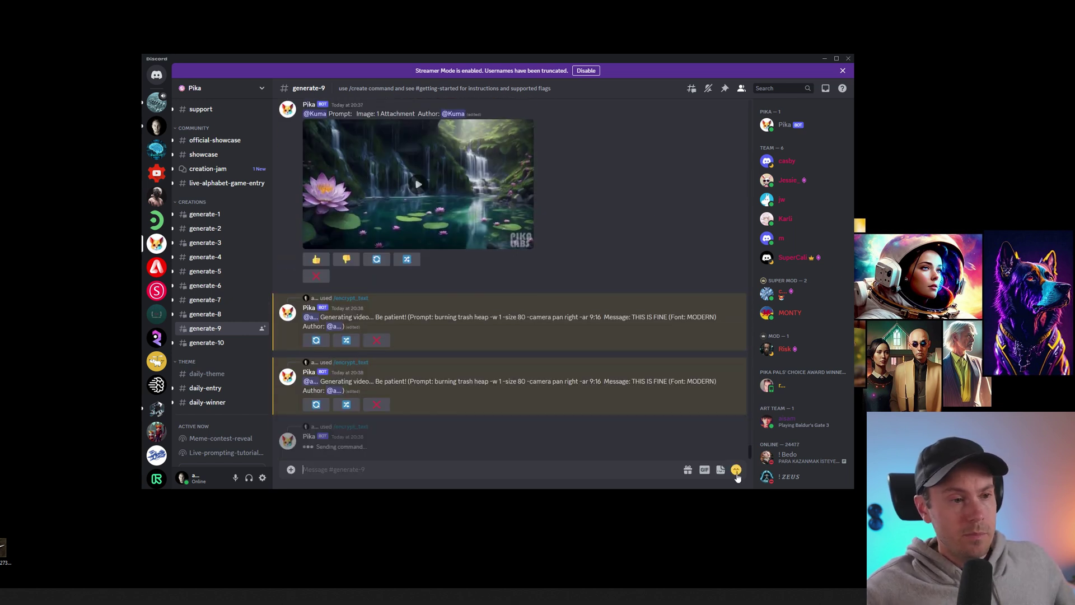
{"action": "scroll", "coordinate": [422, 302], "scroll_direction": "down", "scroll_amount": 3}
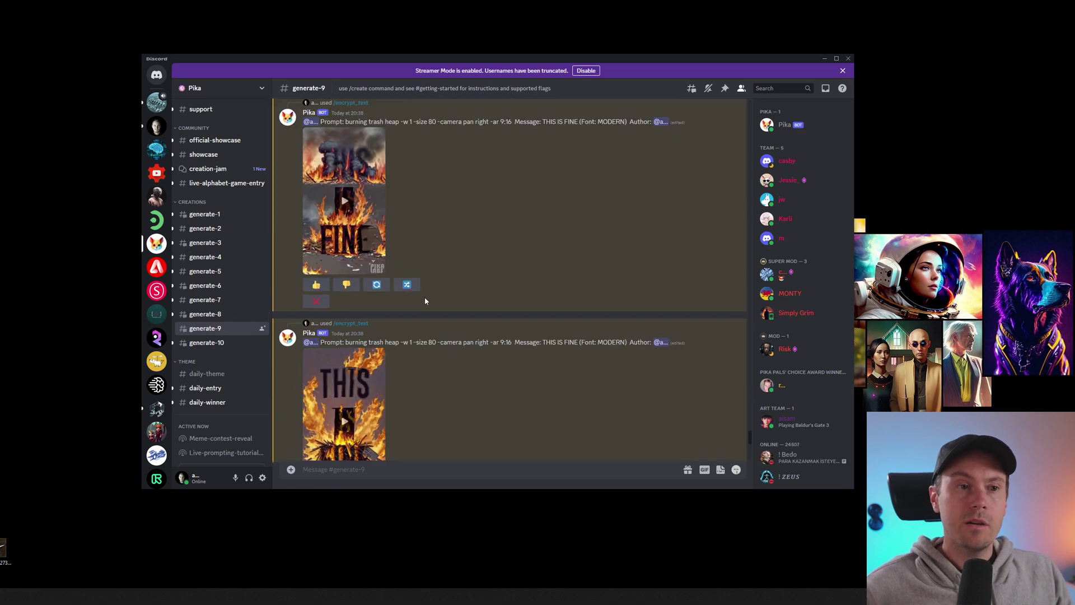
{"action": "left_click", "coordinate": [353, 206]}
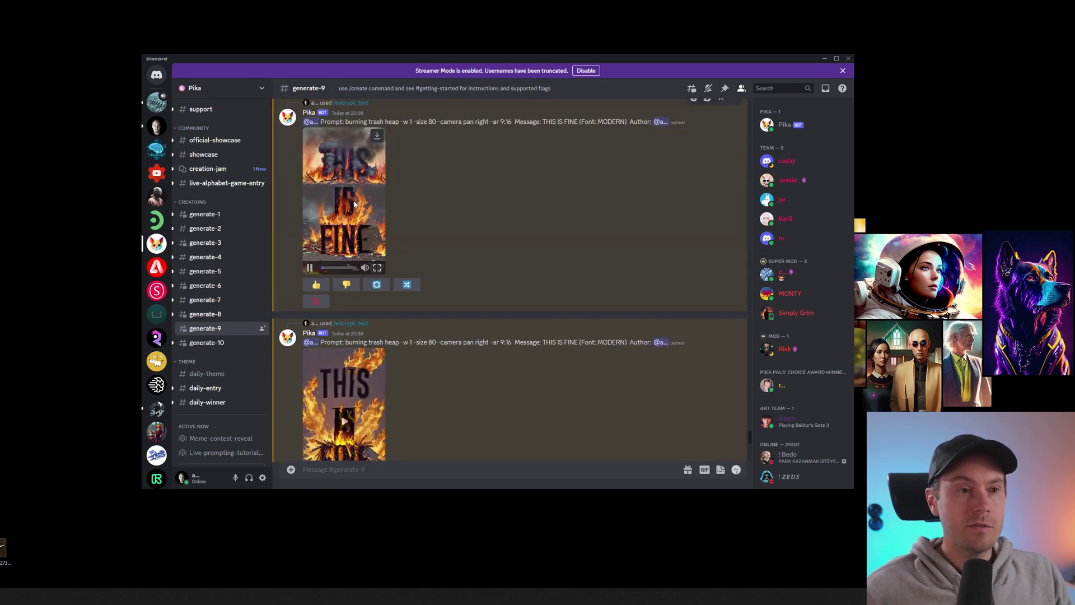
- Play the second THIS IS FINE video and replay another one
{"action": "scroll", "coordinate": [473, 302], "scroll_direction": "down", "scroll_amount": 2}
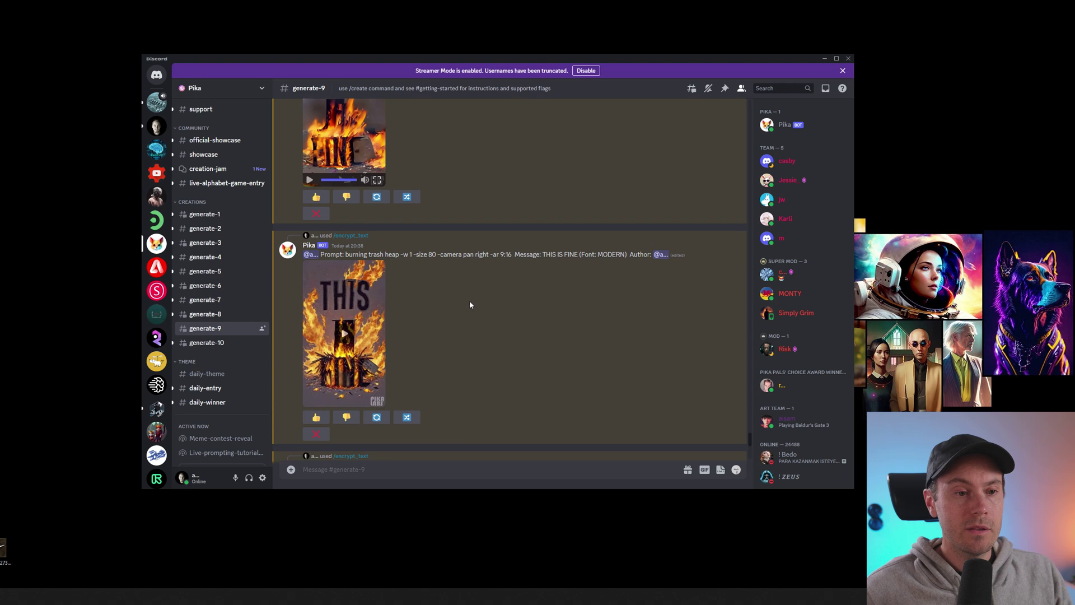
{"action": "scroll", "coordinate": [470, 300], "scroll_direction": "down", "scroll_amount": 1}
{"action": "left_click", "coordinate": [358, 290]}
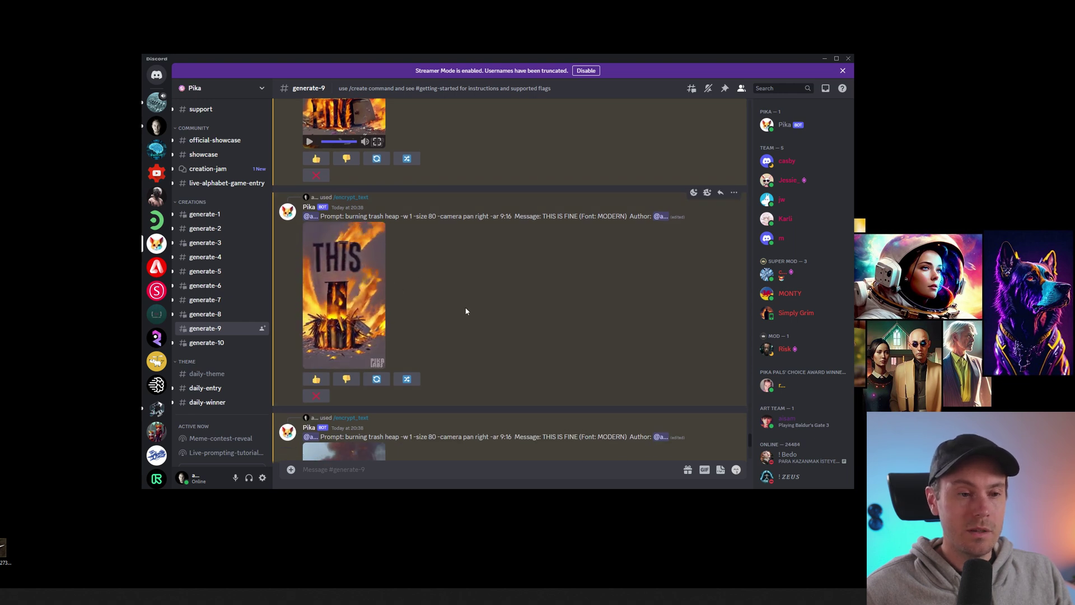
{"action": "scroll", "coordinate": [465, 306], "scroll_direction": "down", "scroll_amount": 1}
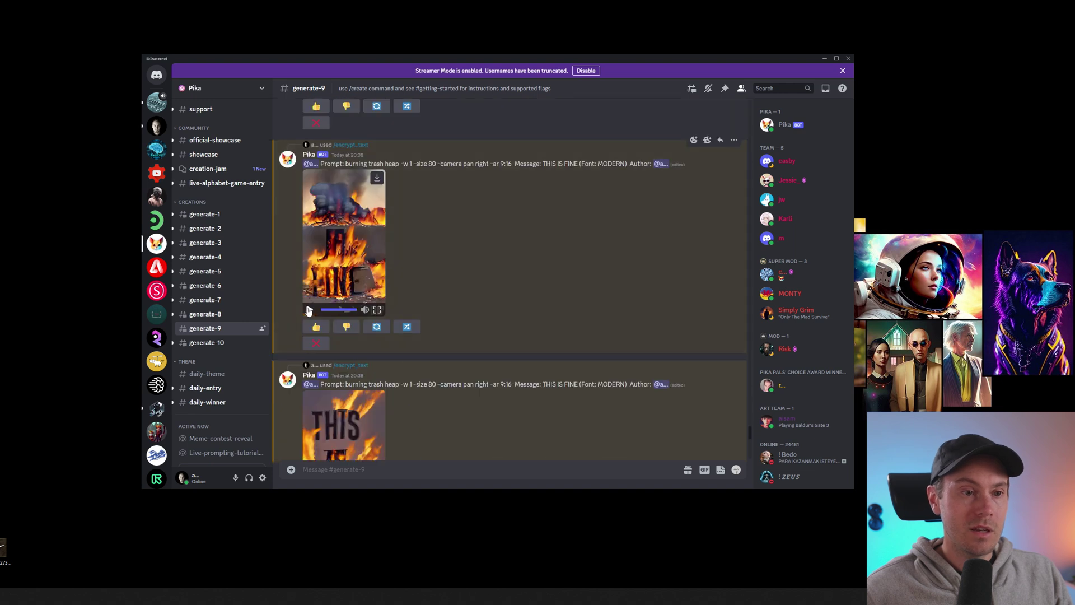
{"action": "left_click", "coordinate": [308, 310]}
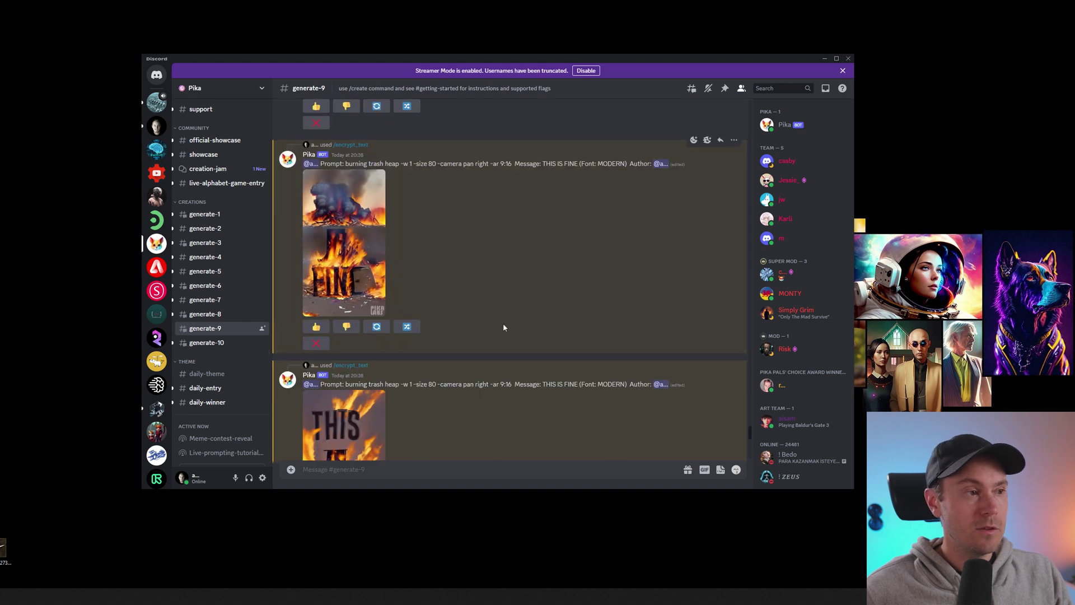
{"action": "scroll", "coordinate": [504, 328], "scroll_direction": "down", "scroll_amount": 3}
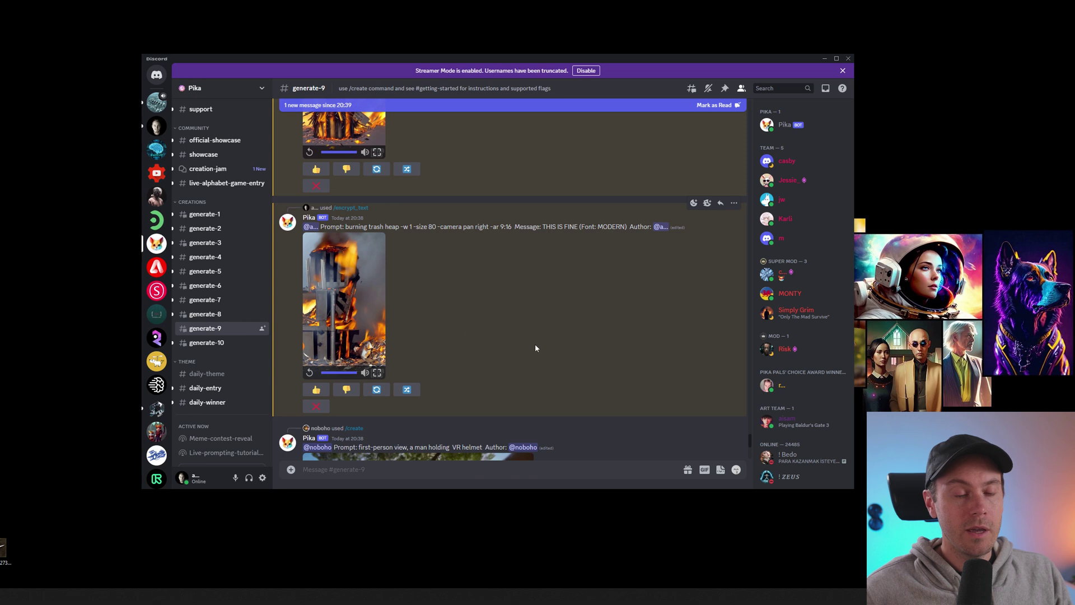
- Send /encrypt_image with apple.jpg as the hidden image and prompt 'trash heap of old computers'
{"action": "left_click", "coordinate": [405, 462]}
{"action": "type", "text": "/enc"}
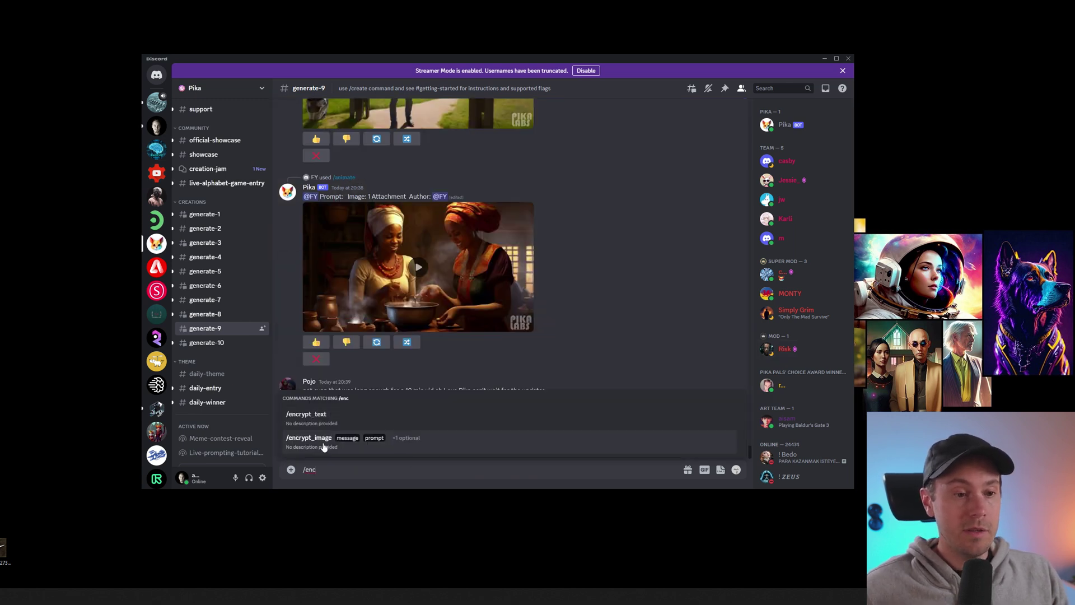
{"action": "left_click", "coordinate": [324, 445]}
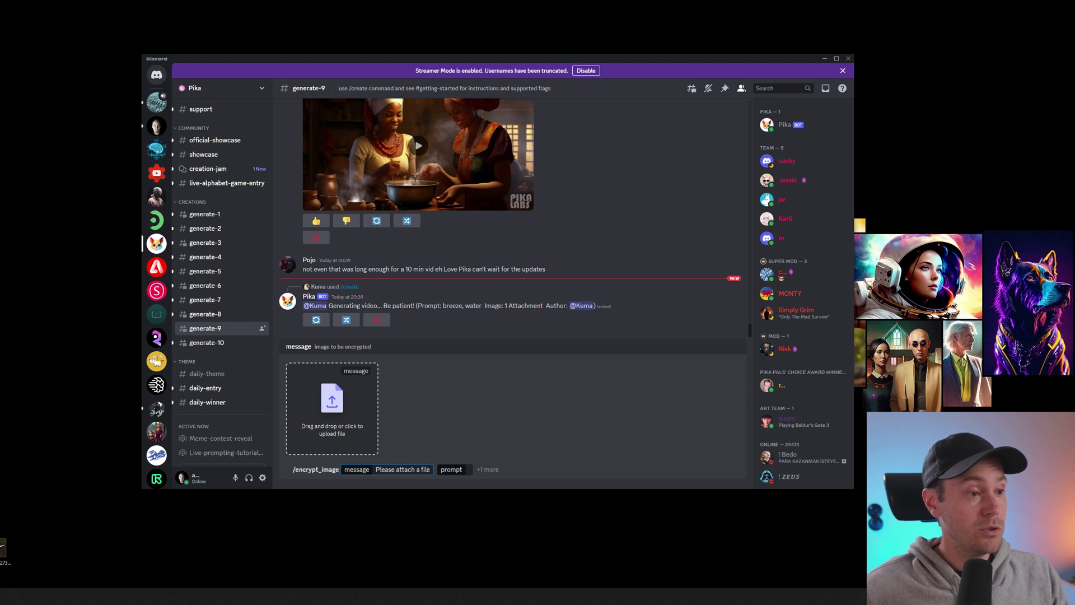
{"action": "left_click_drag", "start_coordinate": [0, 395], "coordinate": [336, 411]}
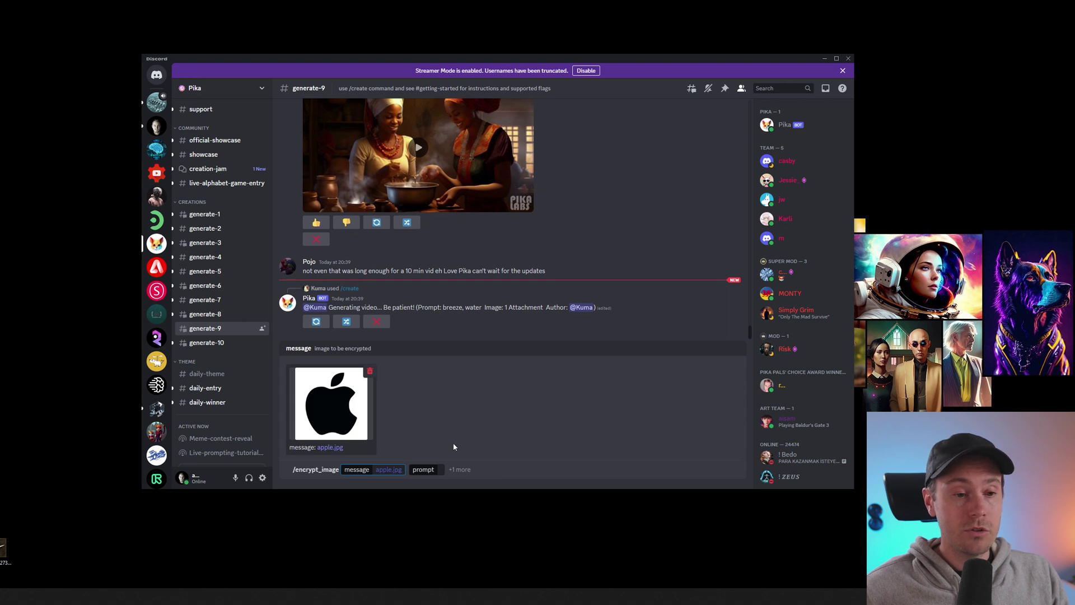
{"action": "left_click", "coordinate": [436, 471]}
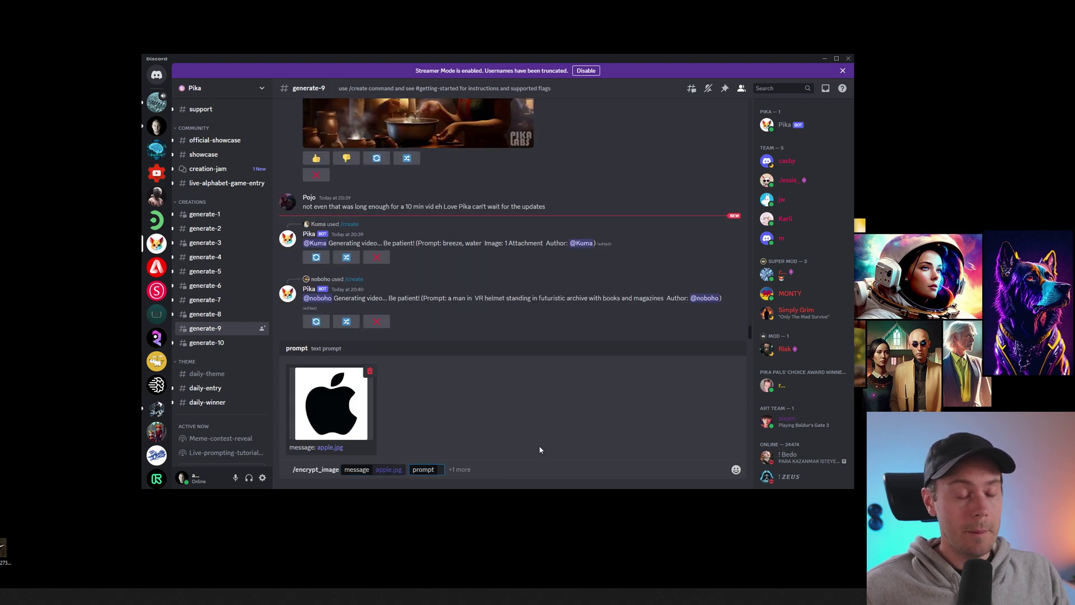
{"action": "type", "text": "trash heap of ol"}
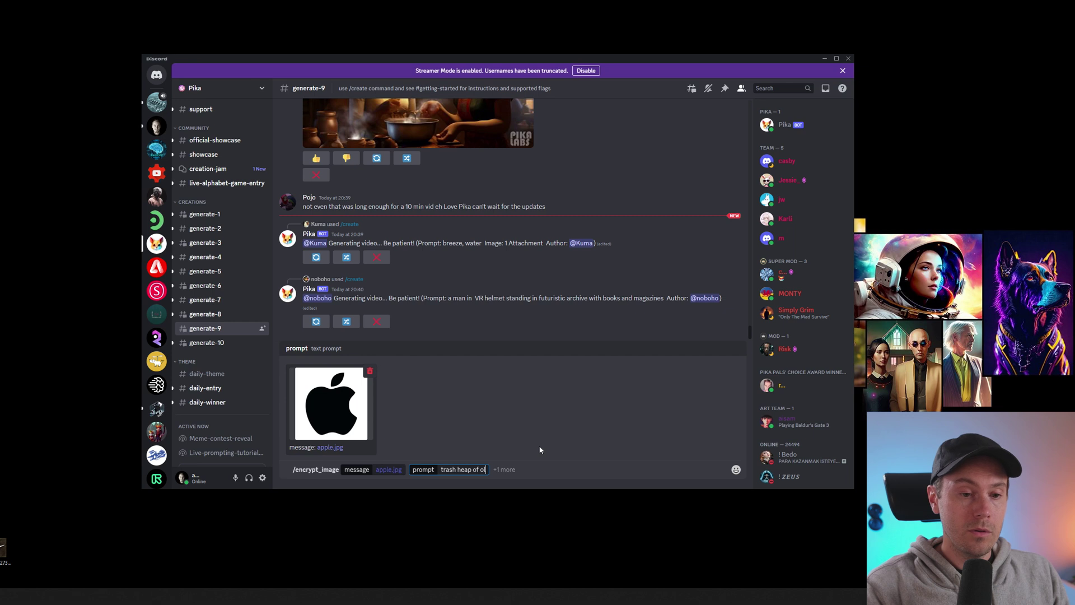
{"action": "type", "text": "d computers"}
{"action": "key", "text": "Return"}
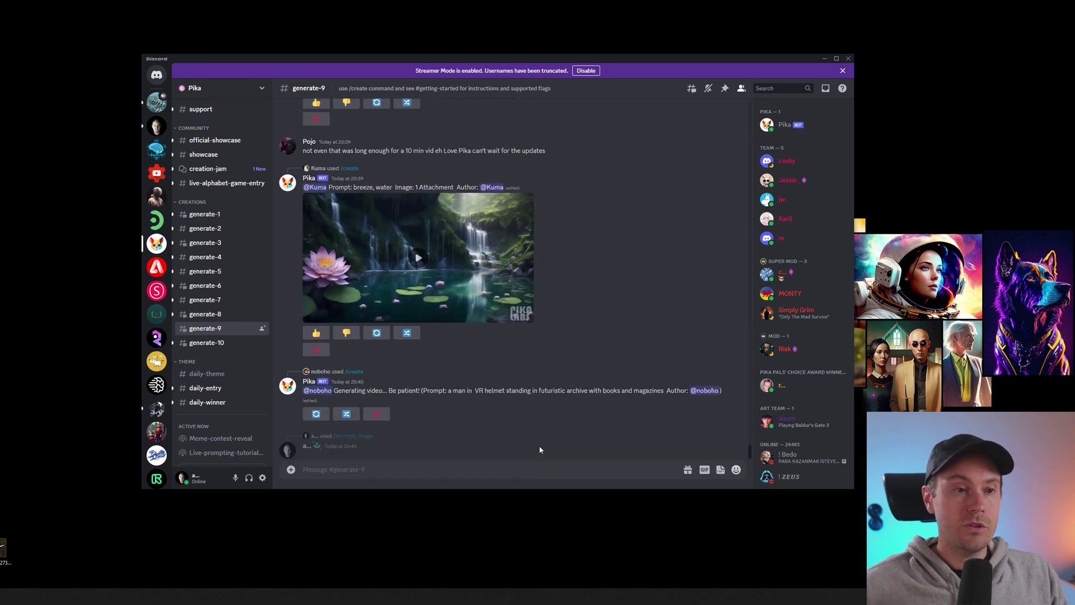
- Play the first and second trash heap of old computers videos
{"action": "scroll", "coordinate": [449, 296], "scroll_direction": "up", "scroll_amount": 3}
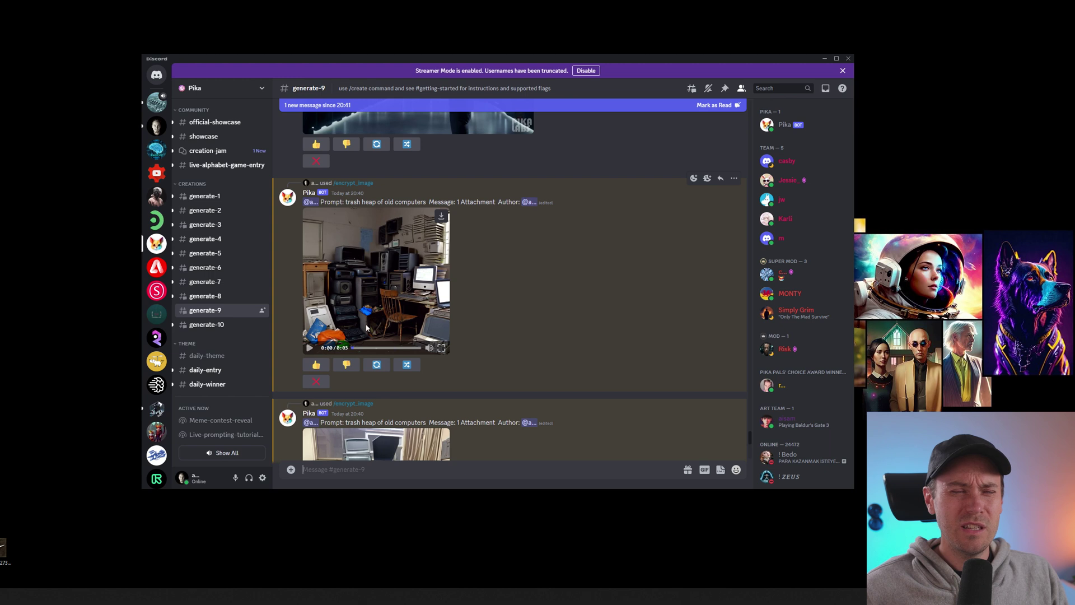
{"action": "left_click", "coordinate": [309, 347]}
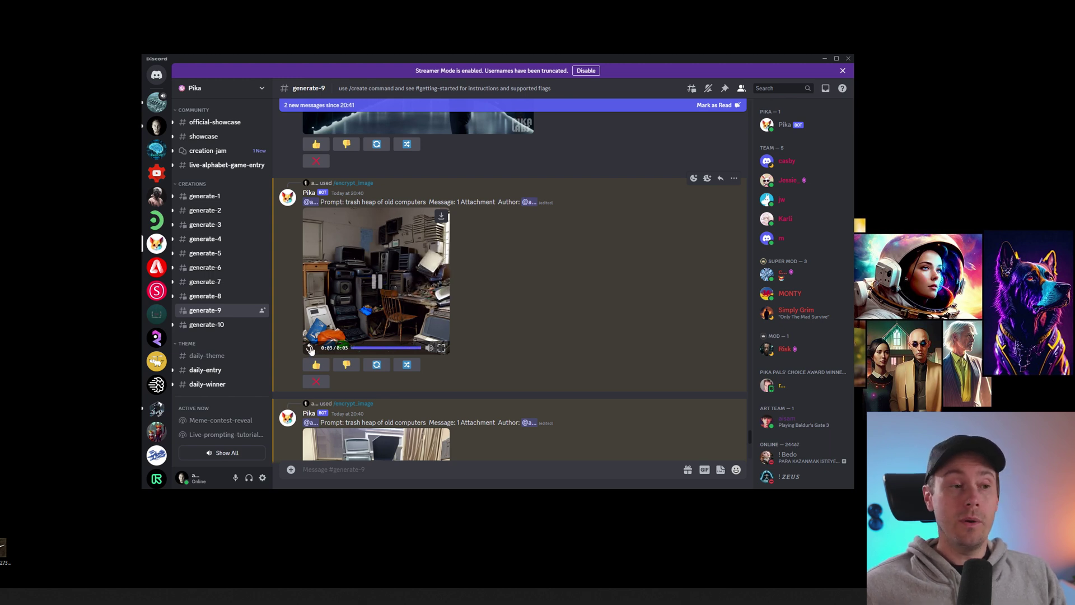
{"action": "scroll", "coordinate": [434, 317], "scroll_direction": "down", "scroll_amount": 4}
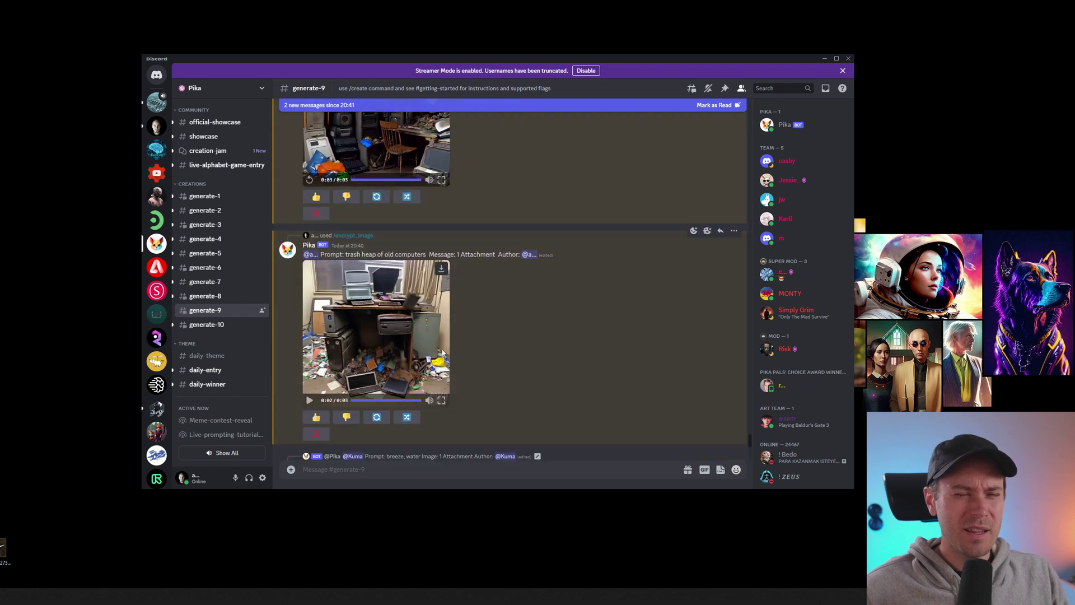
{"action": "scroll", "coordinate": [442, 352], "scroll_direction": "down", "scroll_amount": 1}
{"action": "scroll", "coordinate": [314, 330], "scroll_direction": "down", "scroll_amount": 1}
{"action": "left_click", "coordinate": [309, 316]}
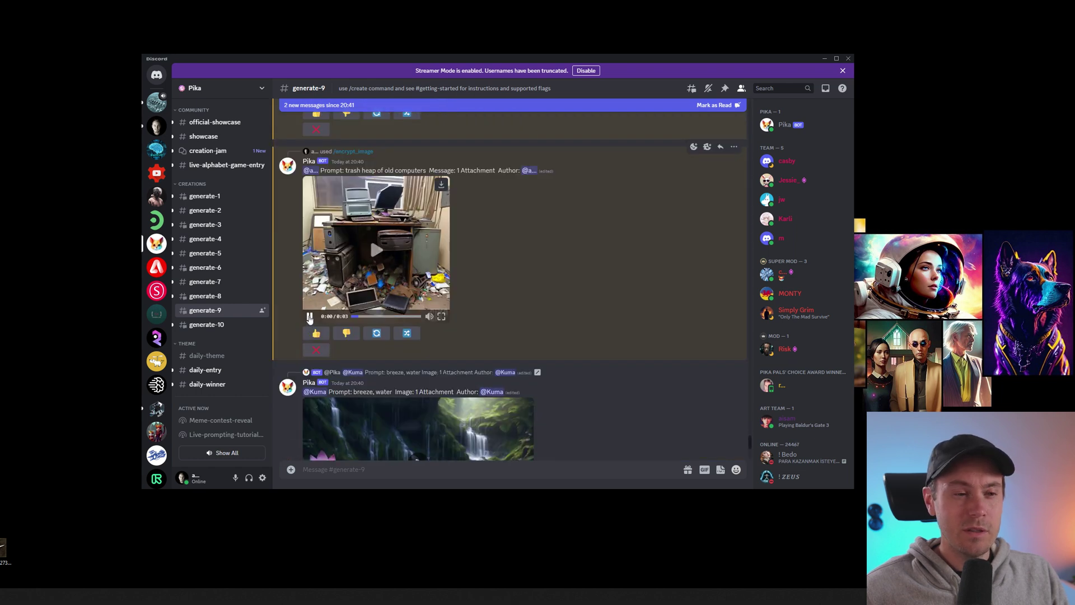